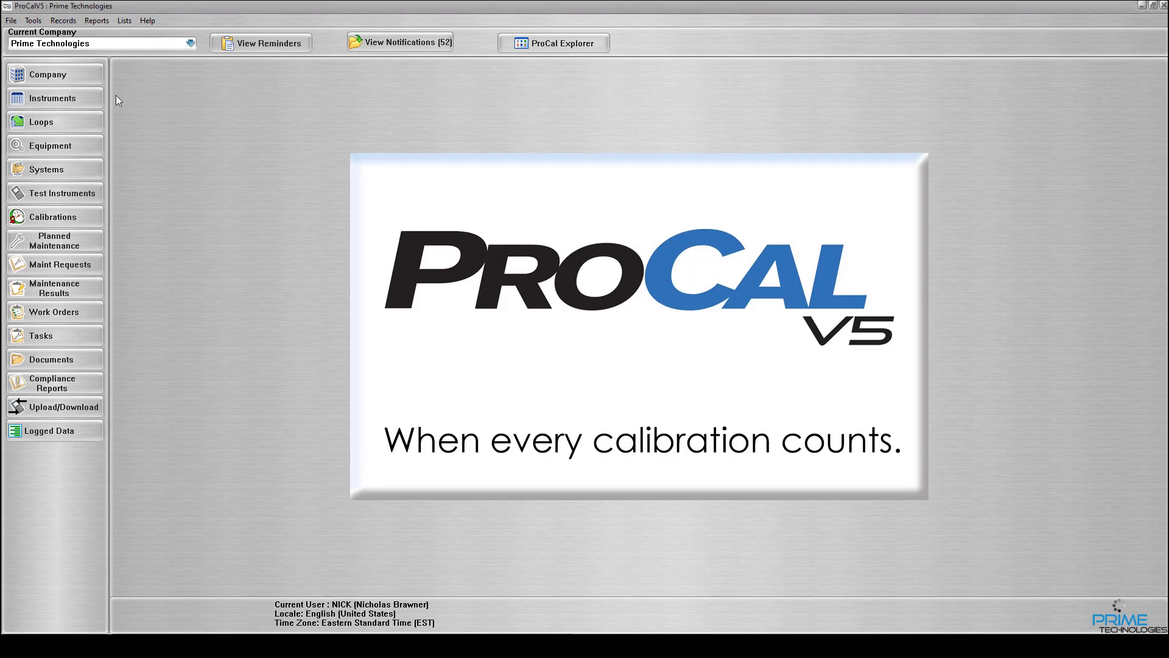
Step: Add a calibration test point group to instrument INST-001 with the test type Scales and Balances
click(76, 96)
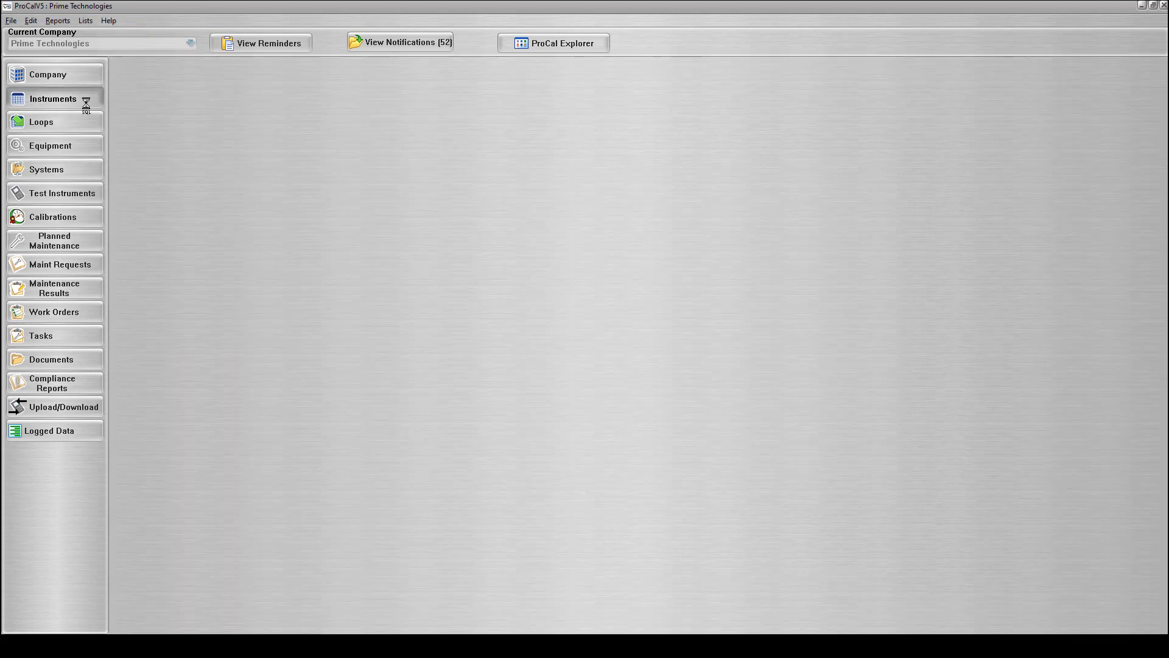
click(206, 143)
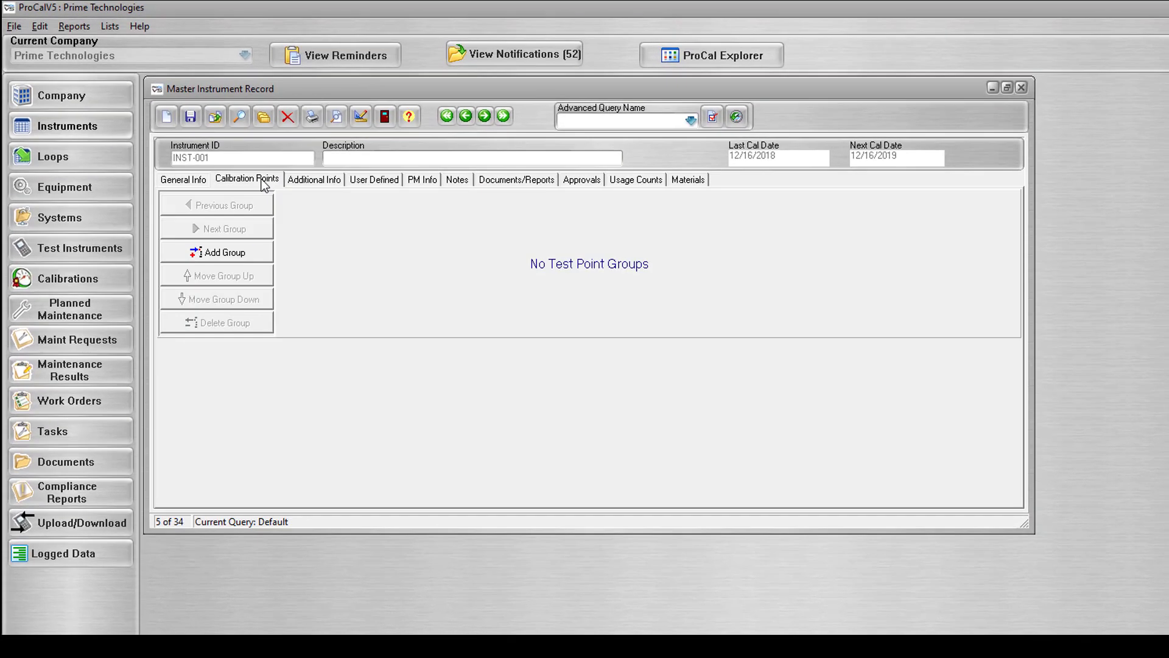
click(243, 255)
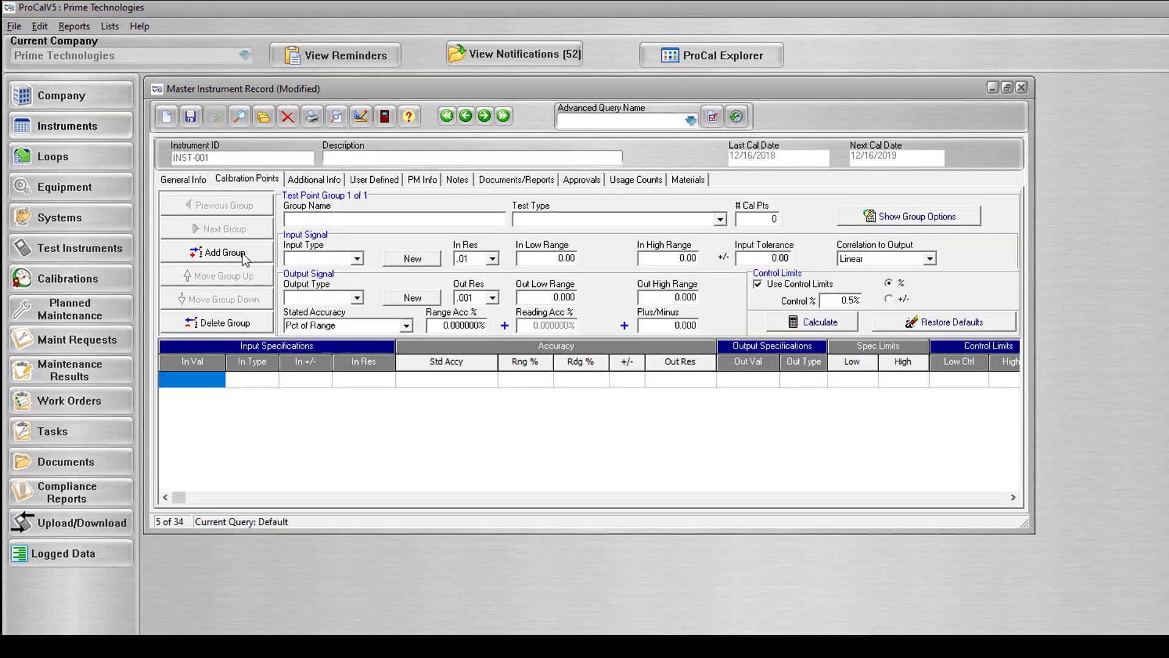
click(720, 220)
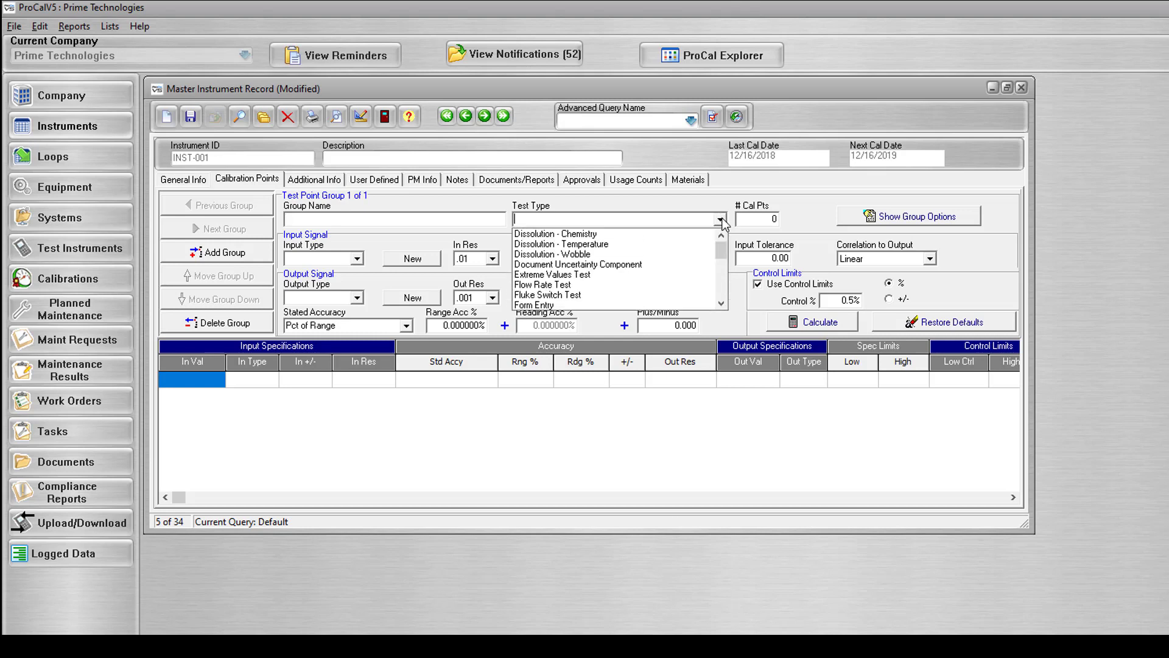
scroll(609, 262, down, 5)
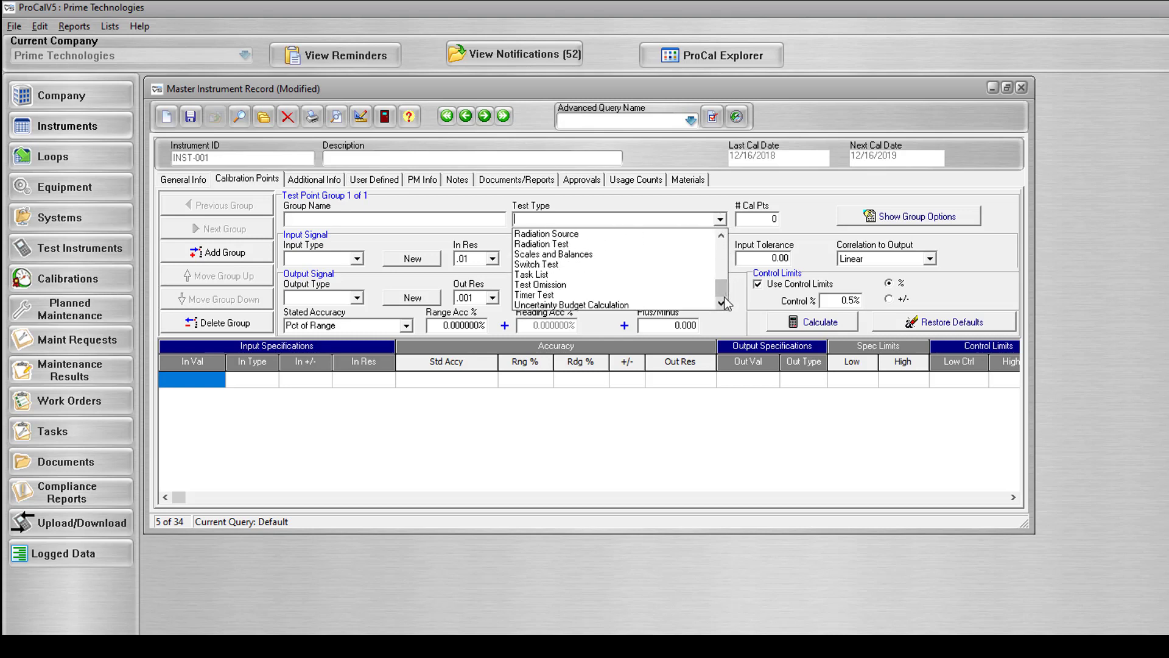
click(566, 254)
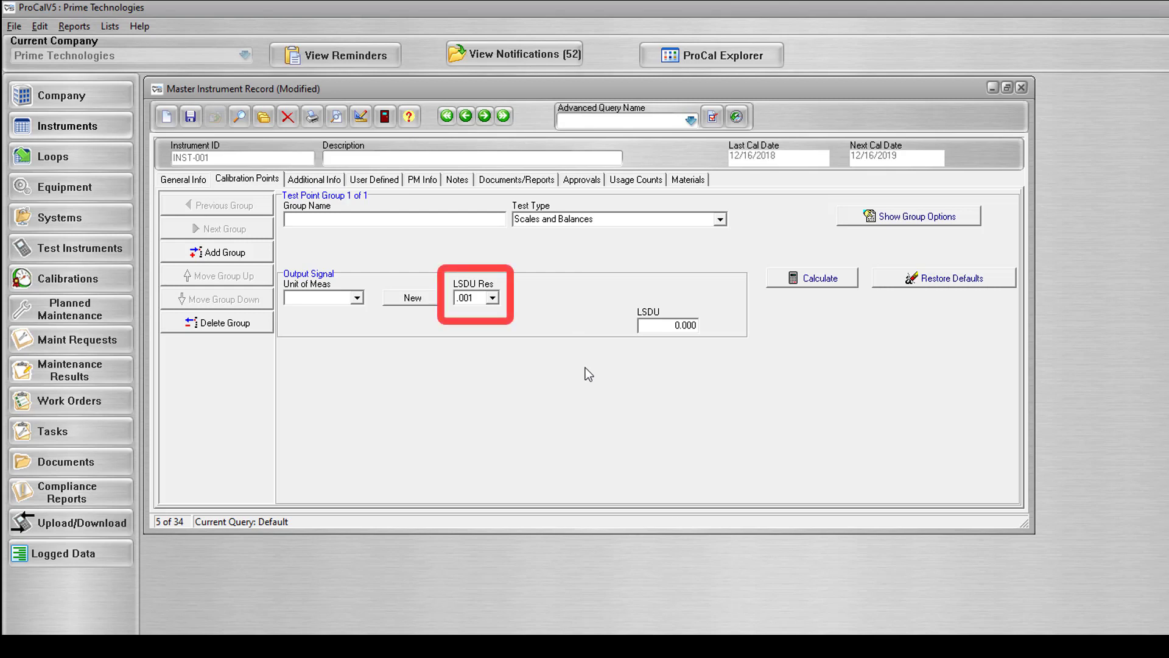
Step: Set the group's output signal to LSDU resolution .01, LSDU 2 and unit of measure gram
click(491, 297)
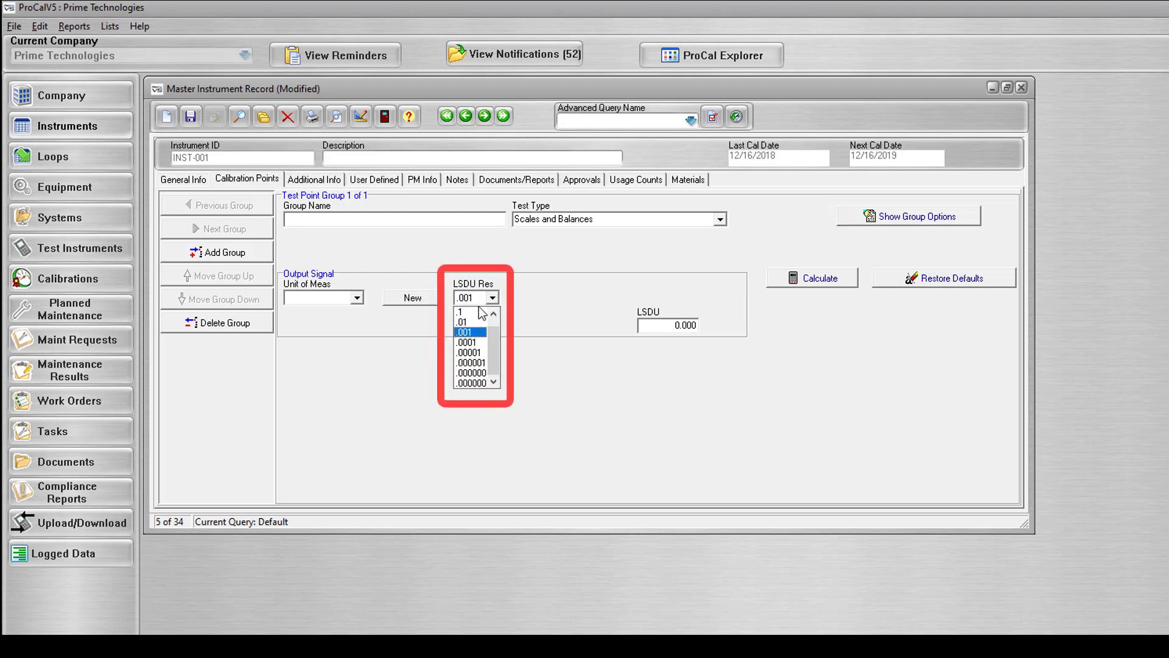
click(470, 322)
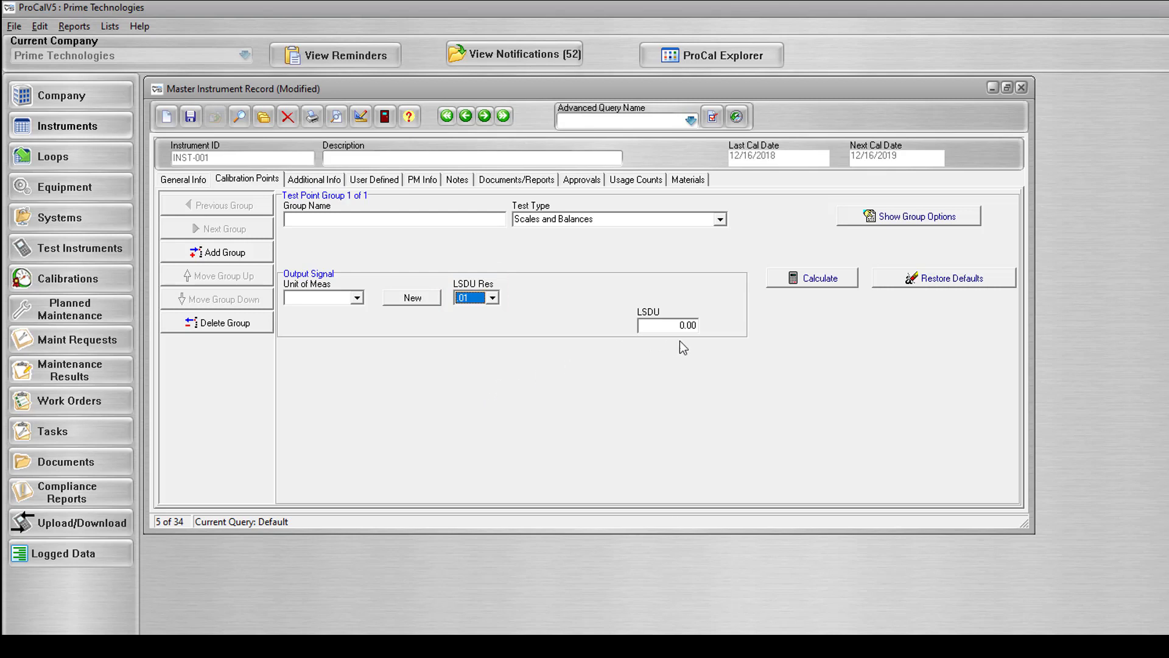
key(Tab)
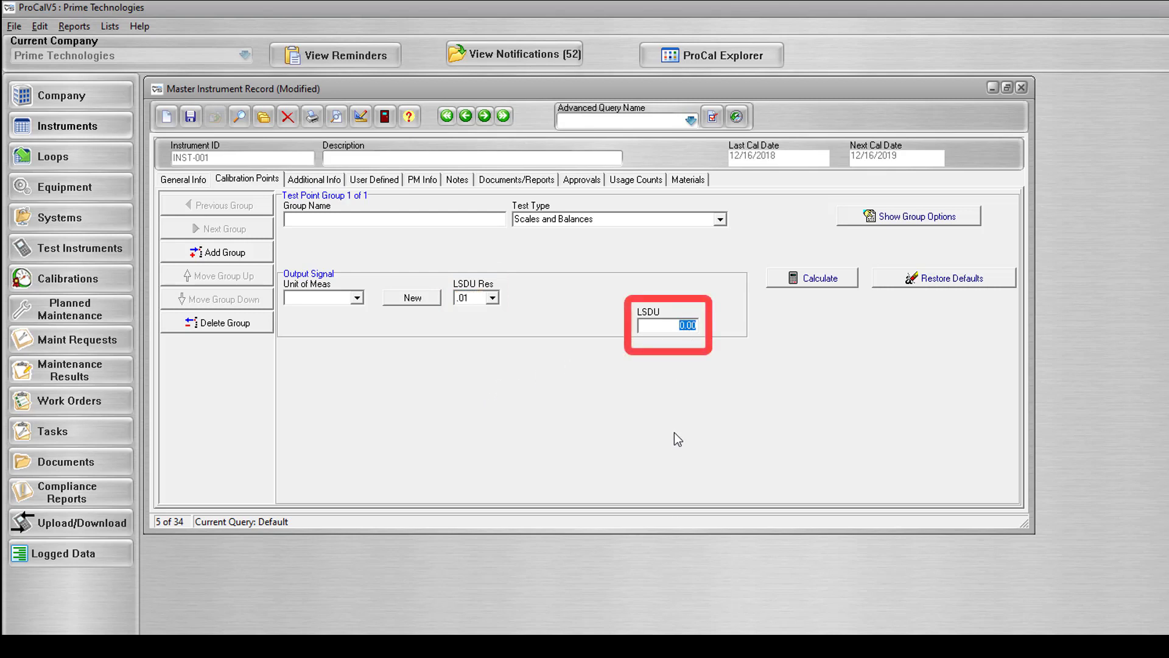
text(2)
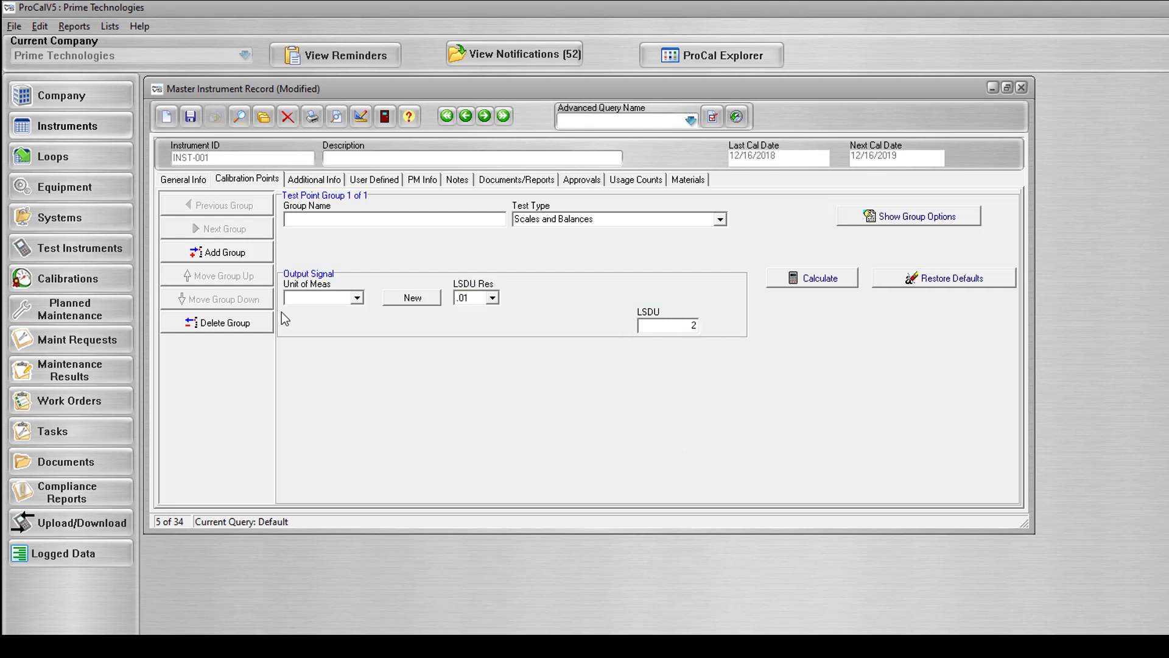
click(359, 298)
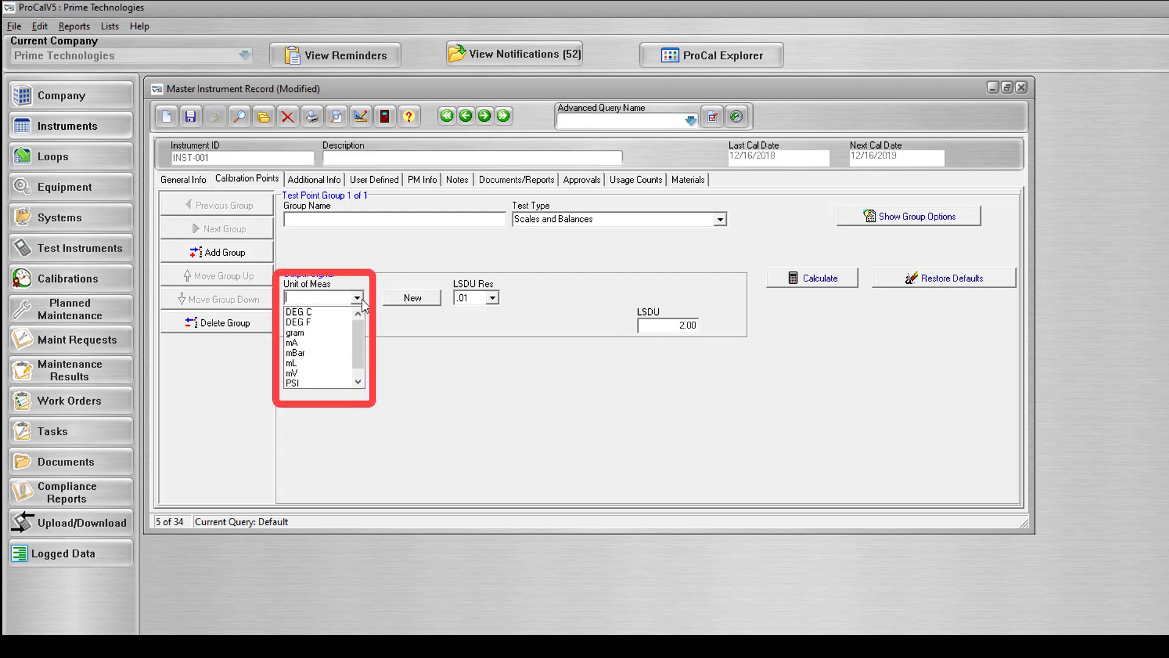
click(315, 332)
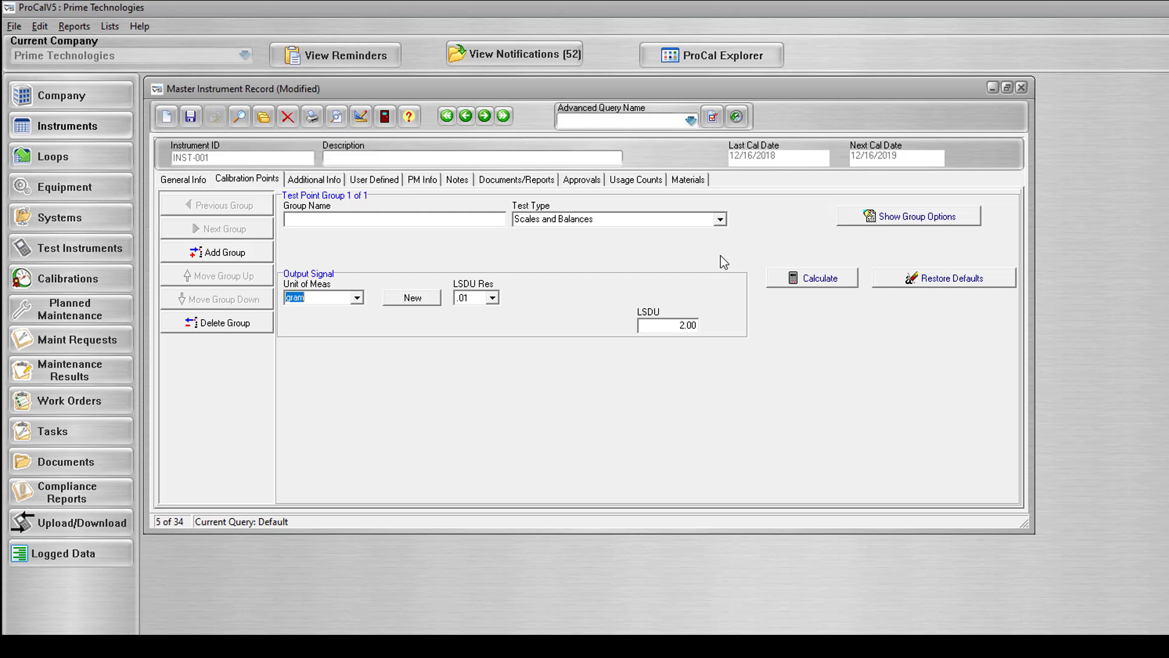
Step: In the group options, set Capacity to 4, Corner (Shift) CTL and PCTL to 2, and Pan Design to Square
click(902, 217)
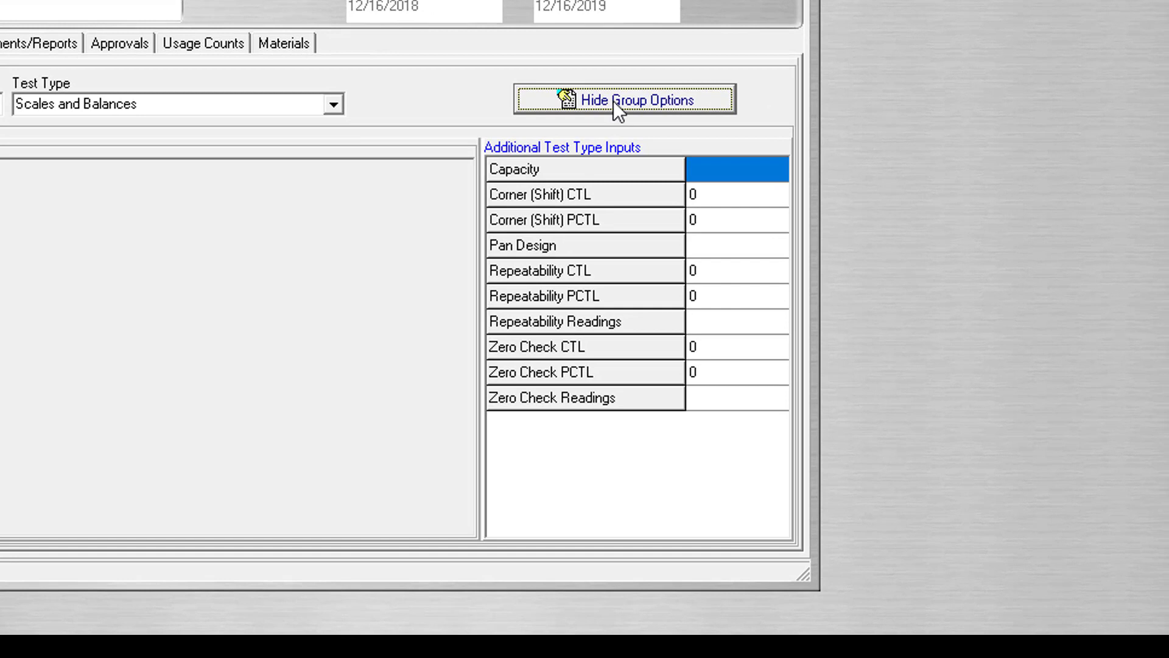
click(713, 164)
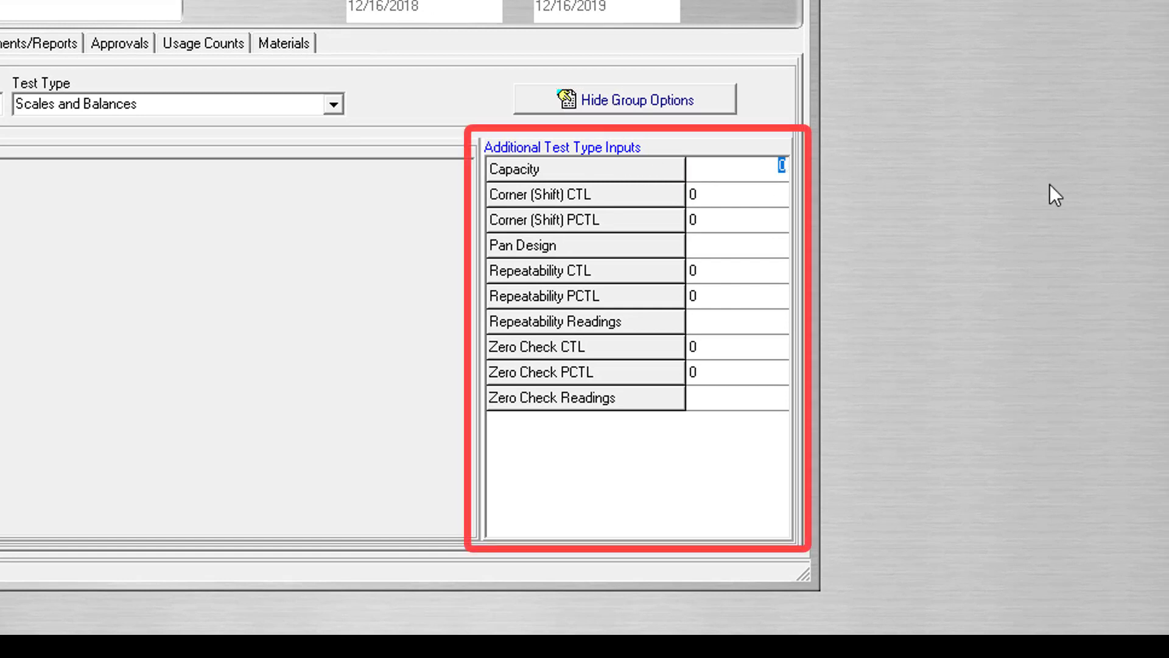
text(4)
click(755, 190)
key(BackSpace)
text(2)
click(770, 223)
text(2)
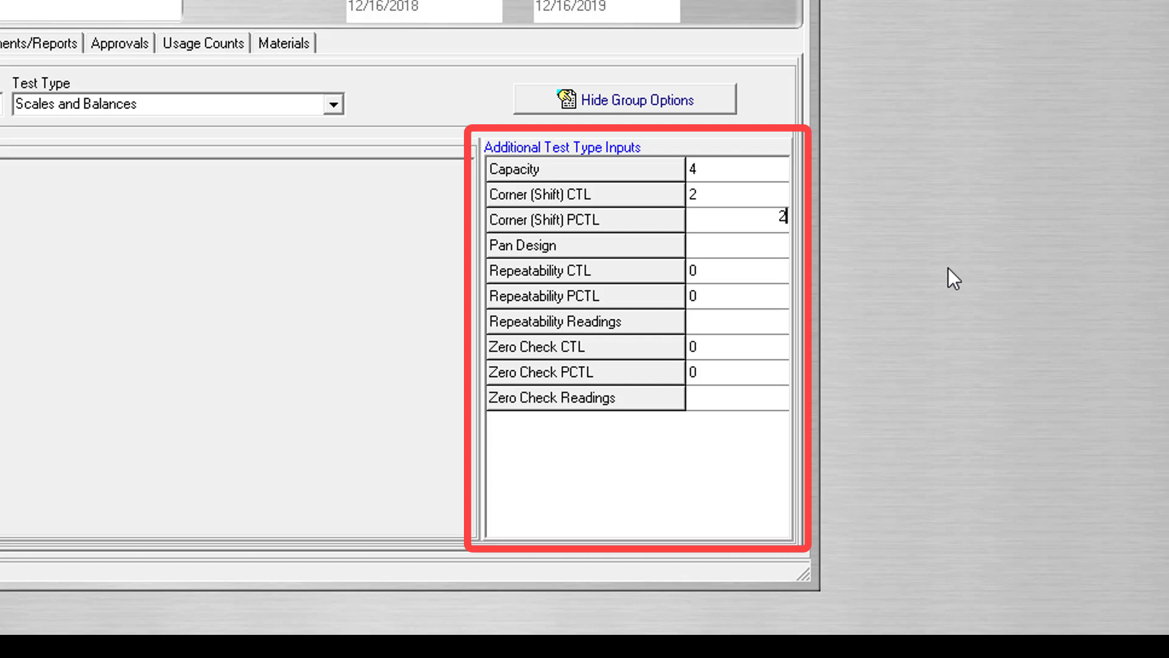
click(782, 249)
click(777, 244)
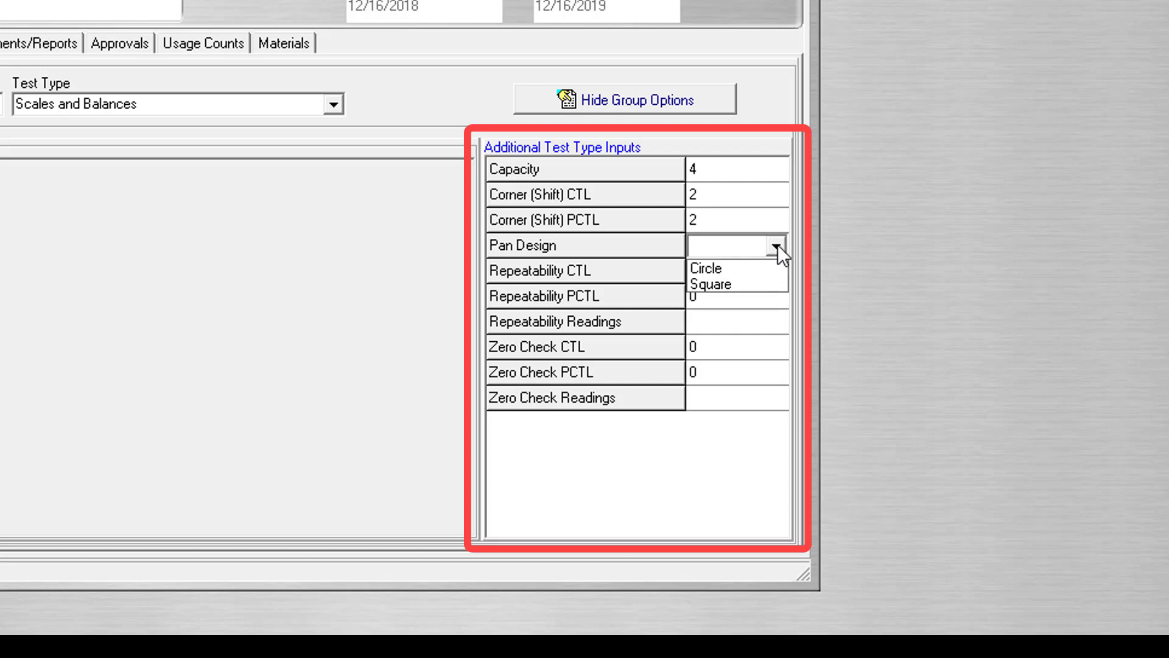
click(736, 280)
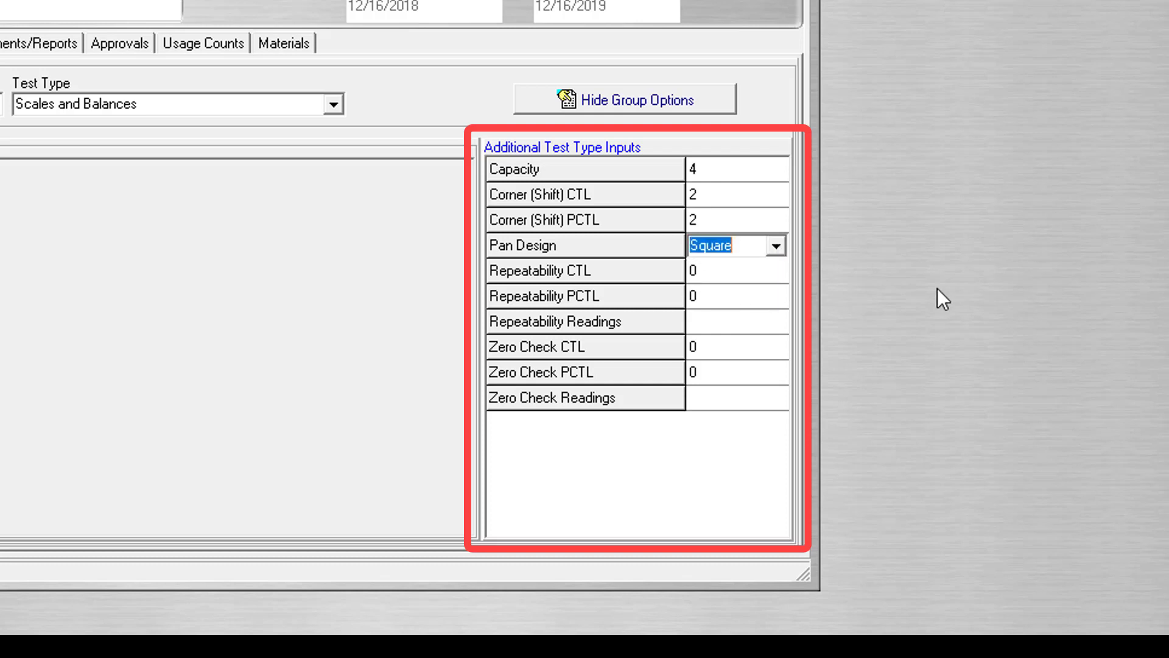
Step: Set Repeatability CTL and PCTL to 3 and Repeatability Readings to 4
click(774, 268)
click(773, 268)
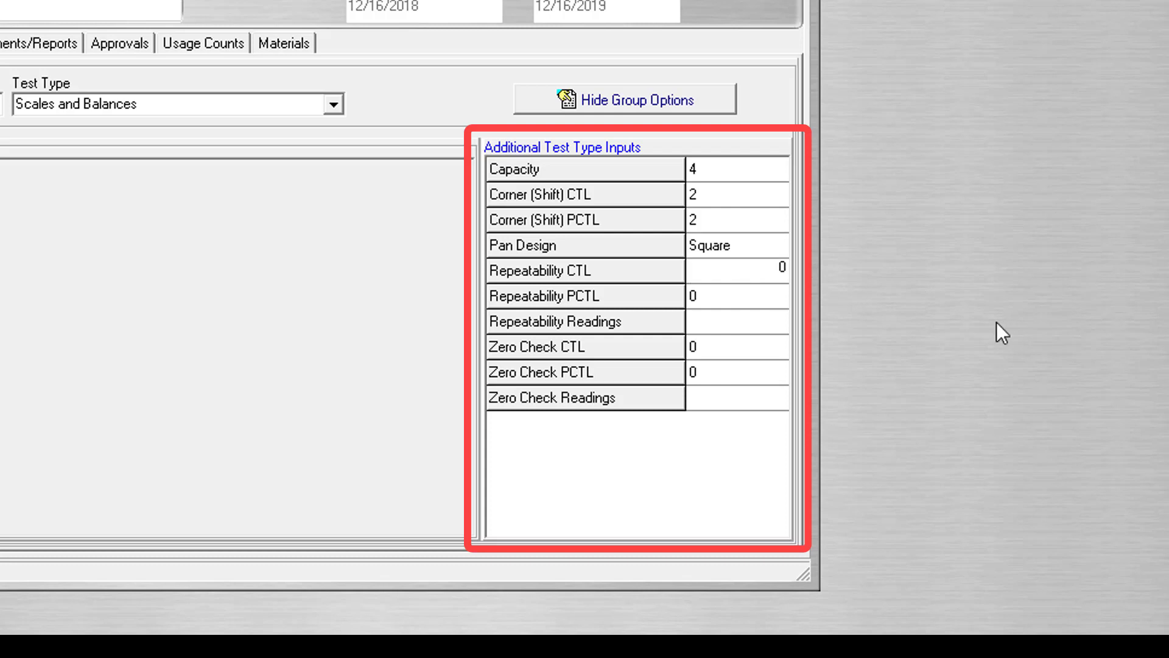
text(3)
click(767, 299)
click(754, 322)
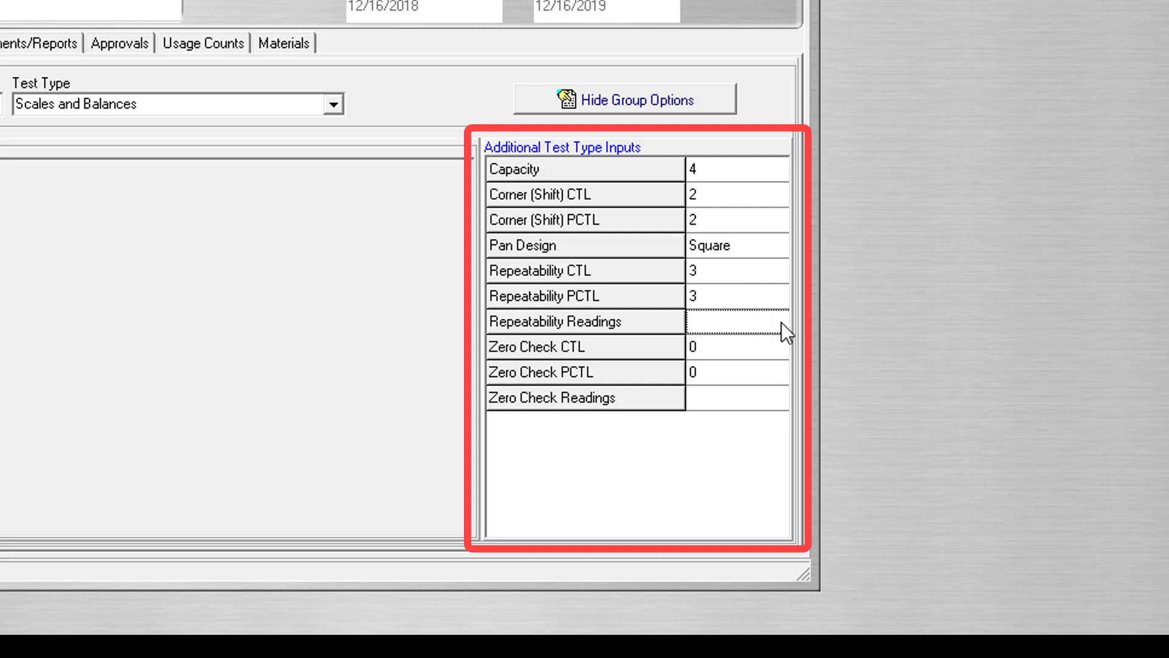
click(781, 323)
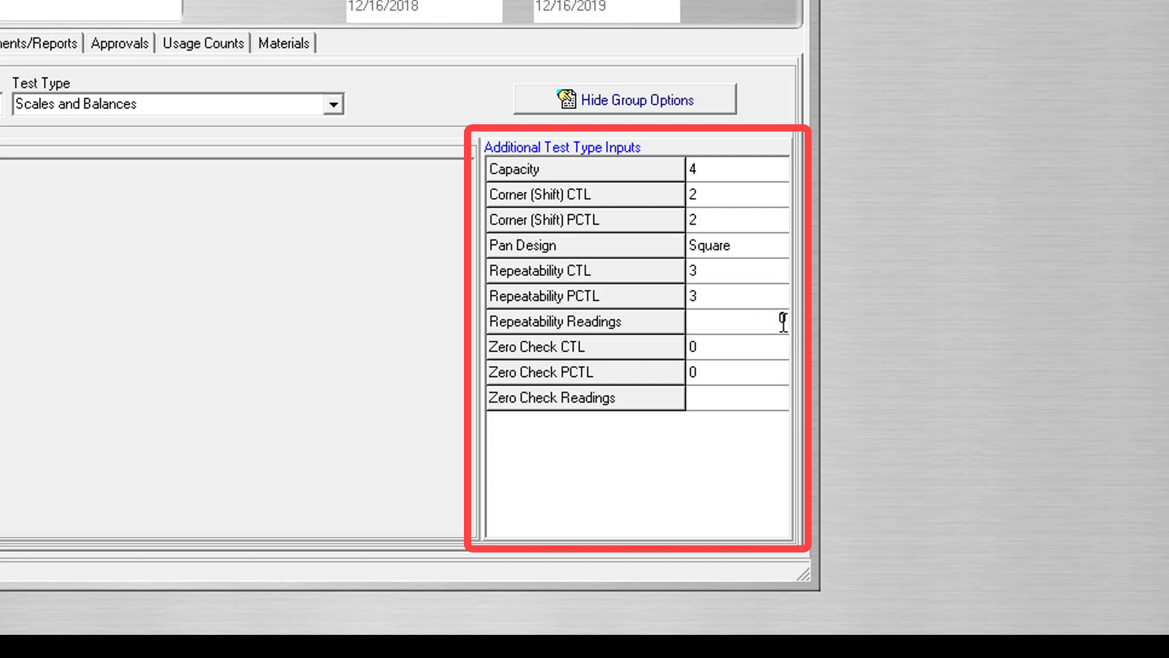
key(BackSpace)
Step: Set Zero Check CTL and PCTL to 4 and Zero Check Readings to 3
click(777, 351)
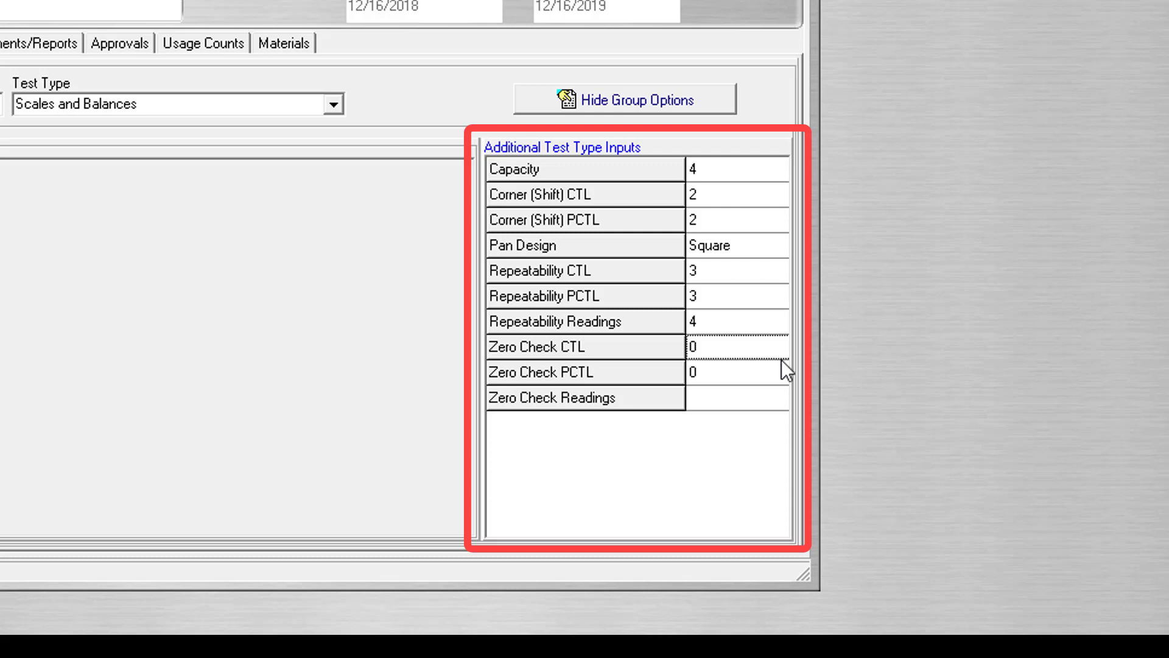
click(781, 350)
text(4)
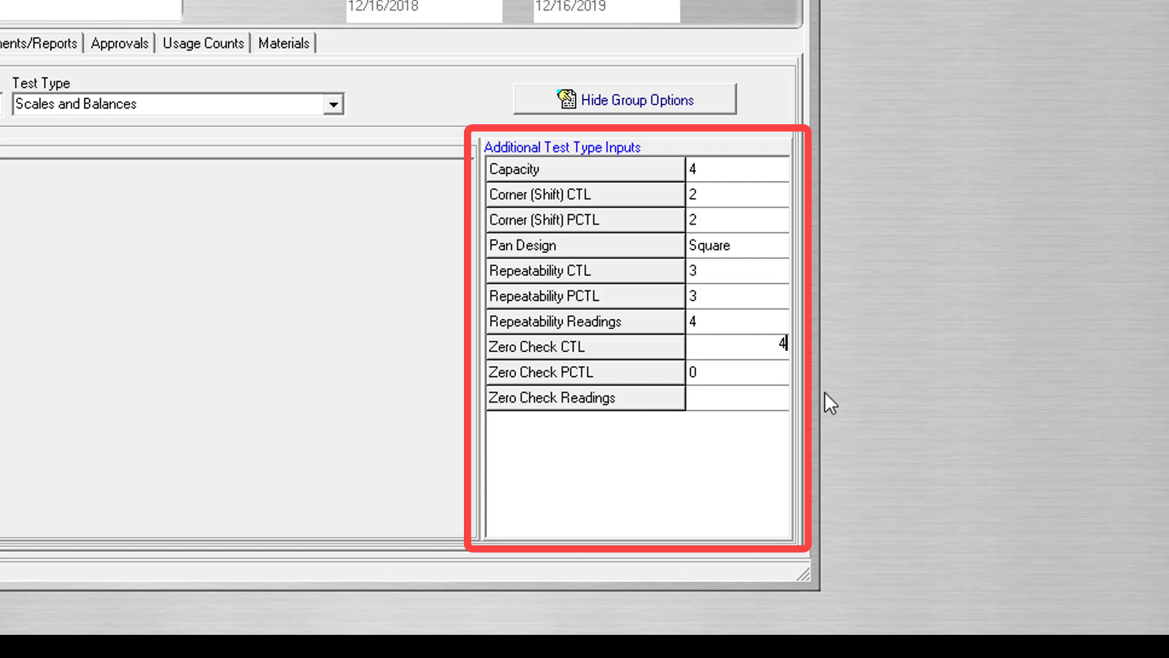
click(770, 379)
text(4)
click(781, 405)
text(3)
click(766, 440)
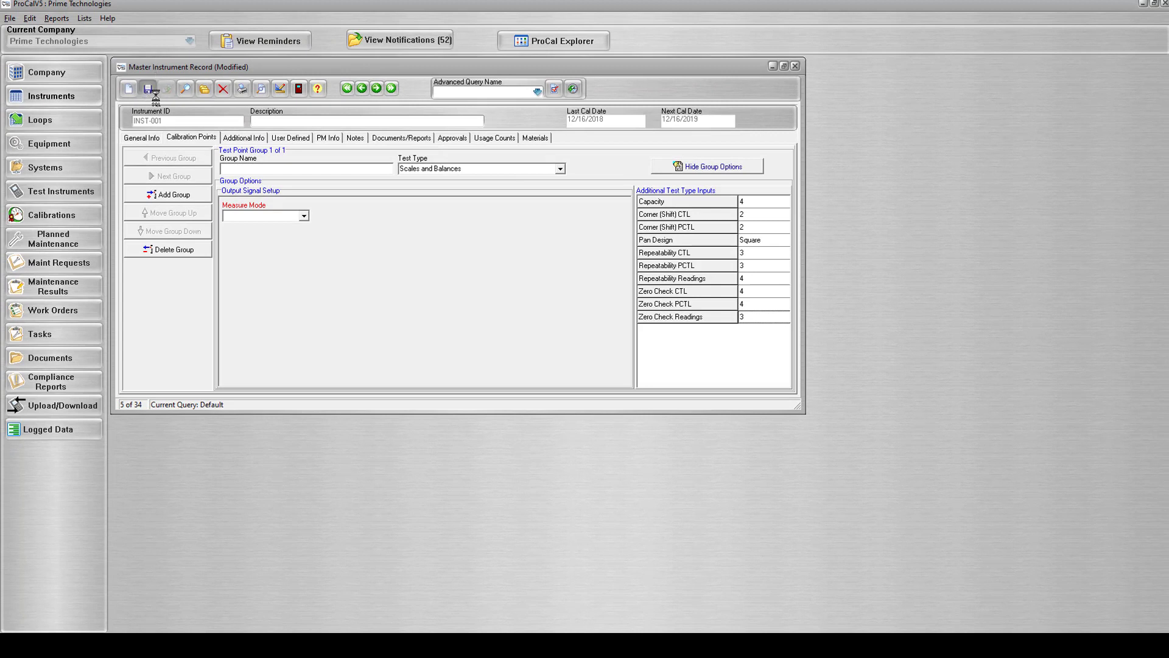
Step: Start a new calibration record for the instrument and open data entry for its scale test results
click(9, 19)
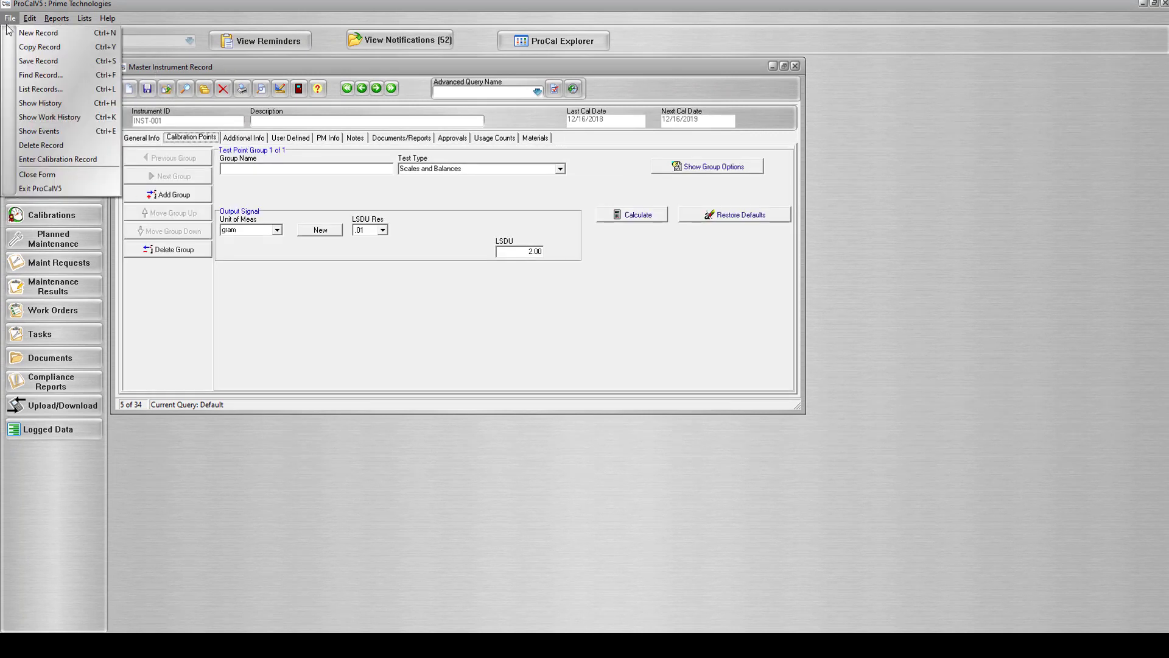
click(51, 160)
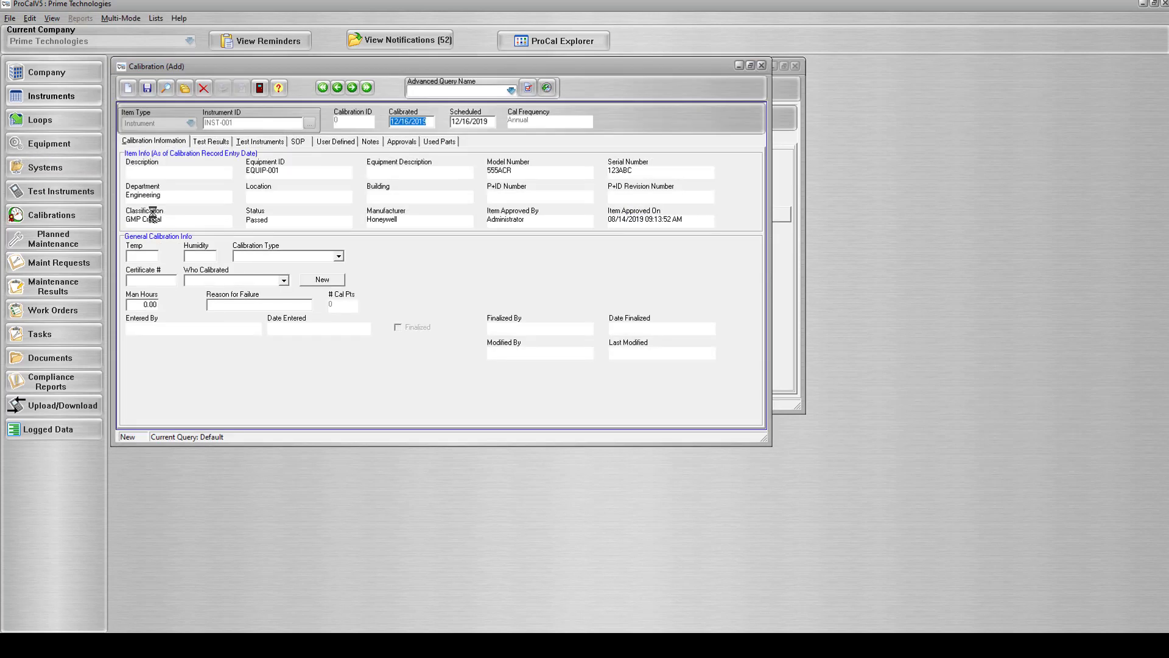
click(201, 141)
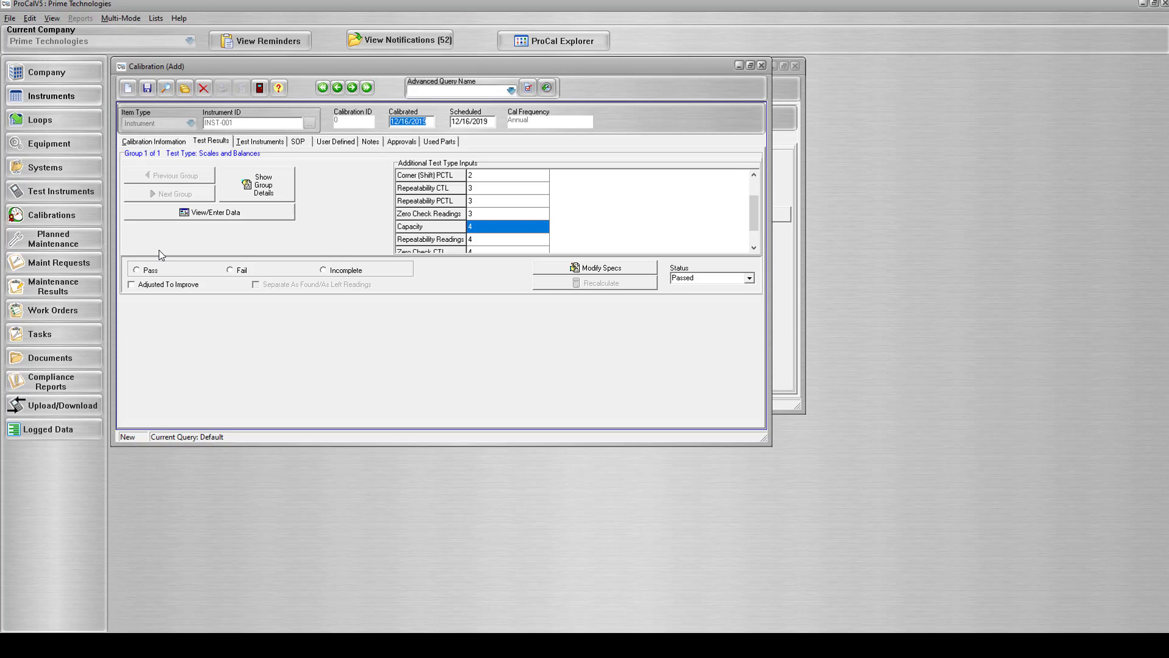
click(202, 217)
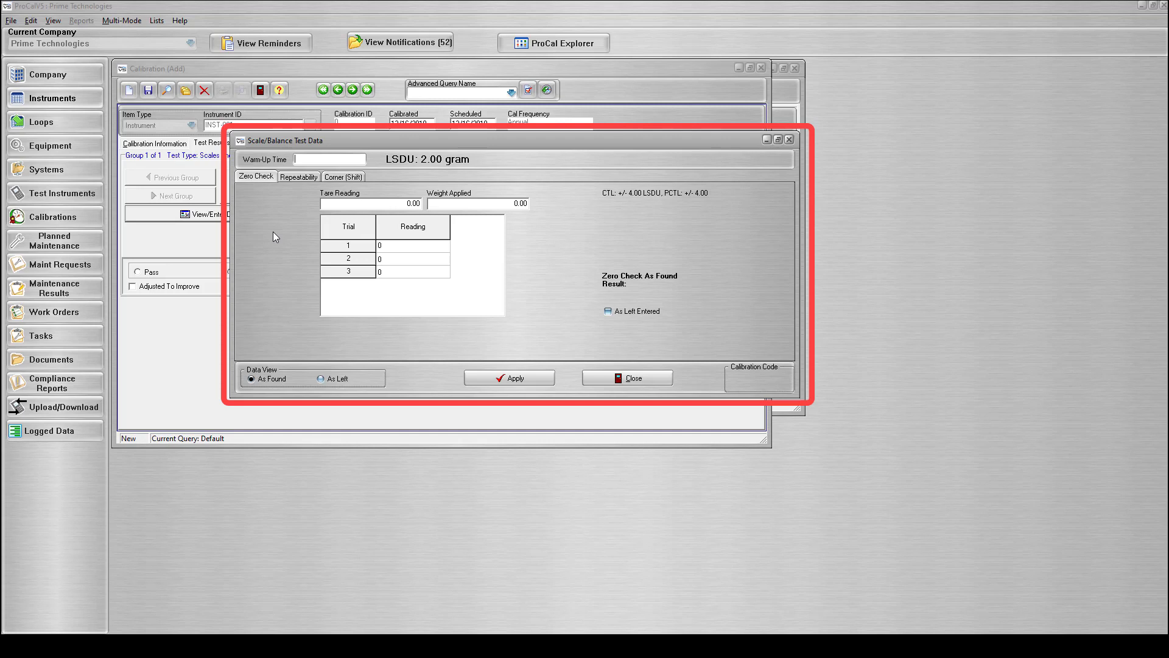
Step: Enter warm-up time 00:00:05, and for the zero check a tare reading of 0.01 and an applied weight of 15
text(00:00)
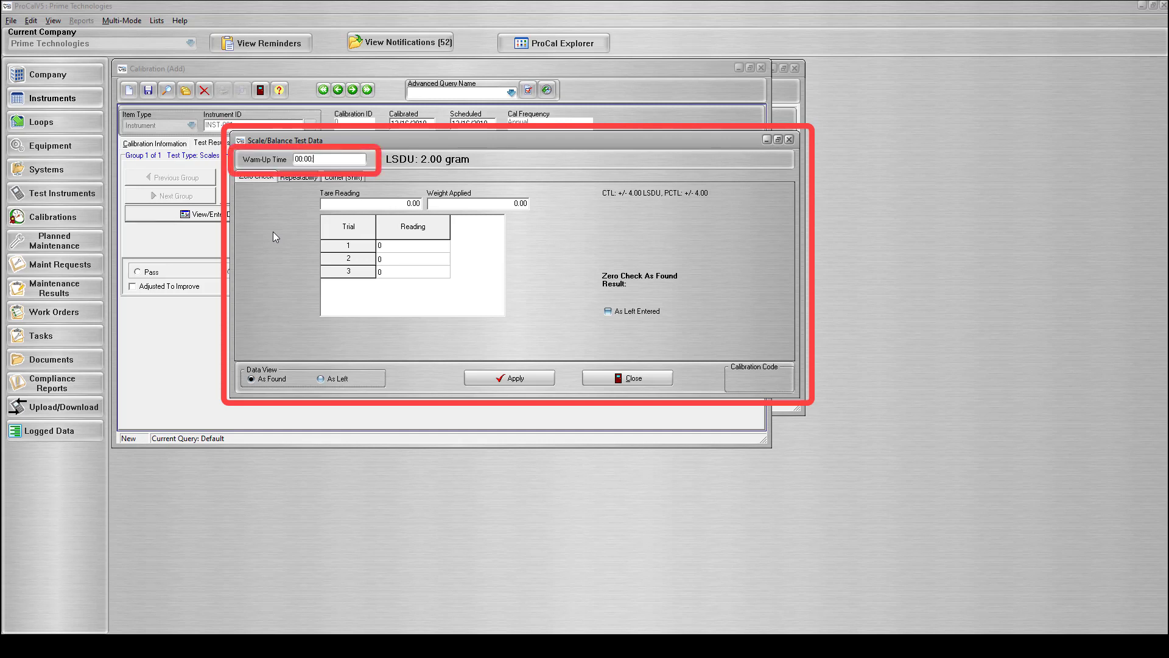
text(:05)
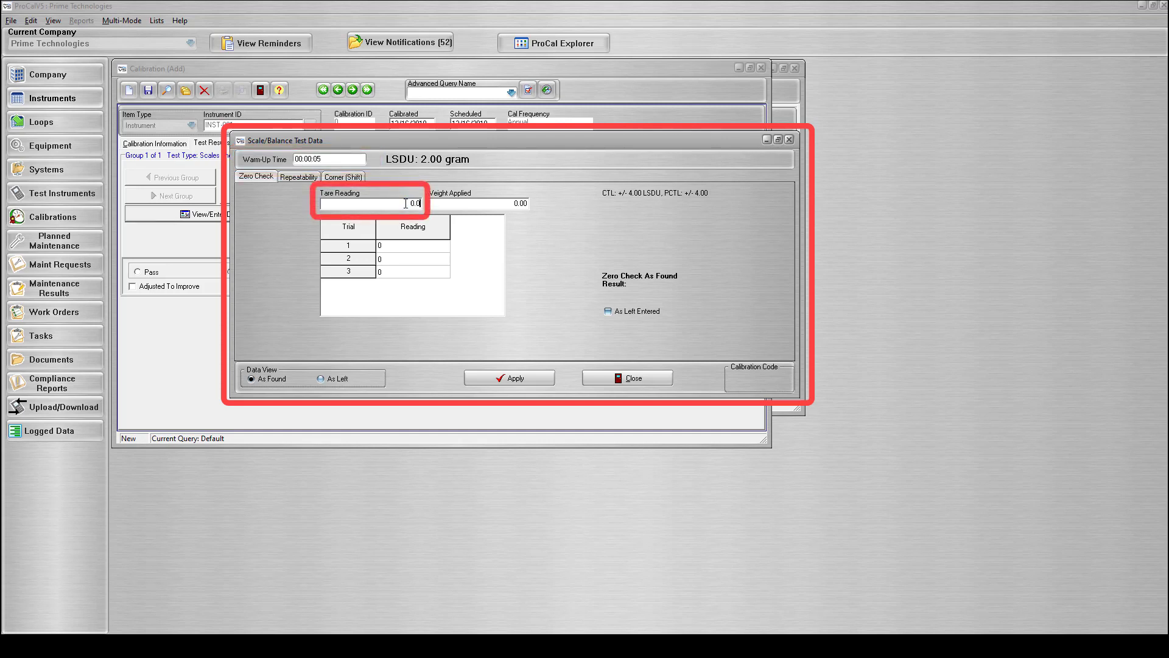
click(407, 207)
text(0.01)
click(490, 201)
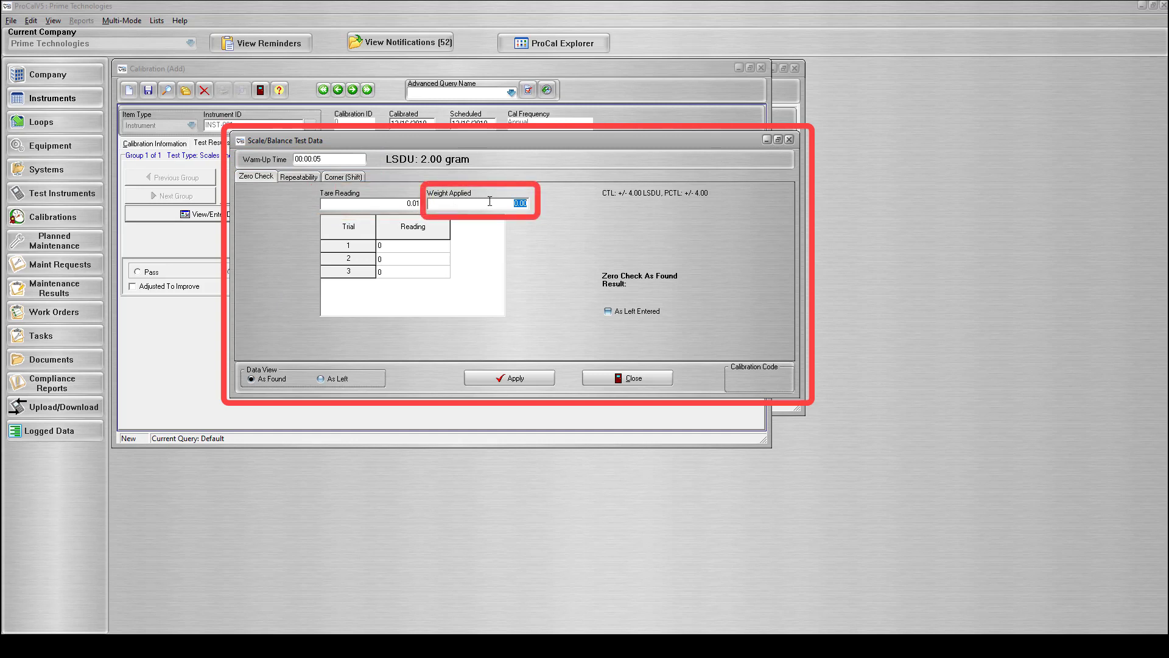
text(15)
Step: Enter the as-found zero check readings 3, 3.4 and 3.6 for trials 1 to 3 and apply them
click(428, 246)
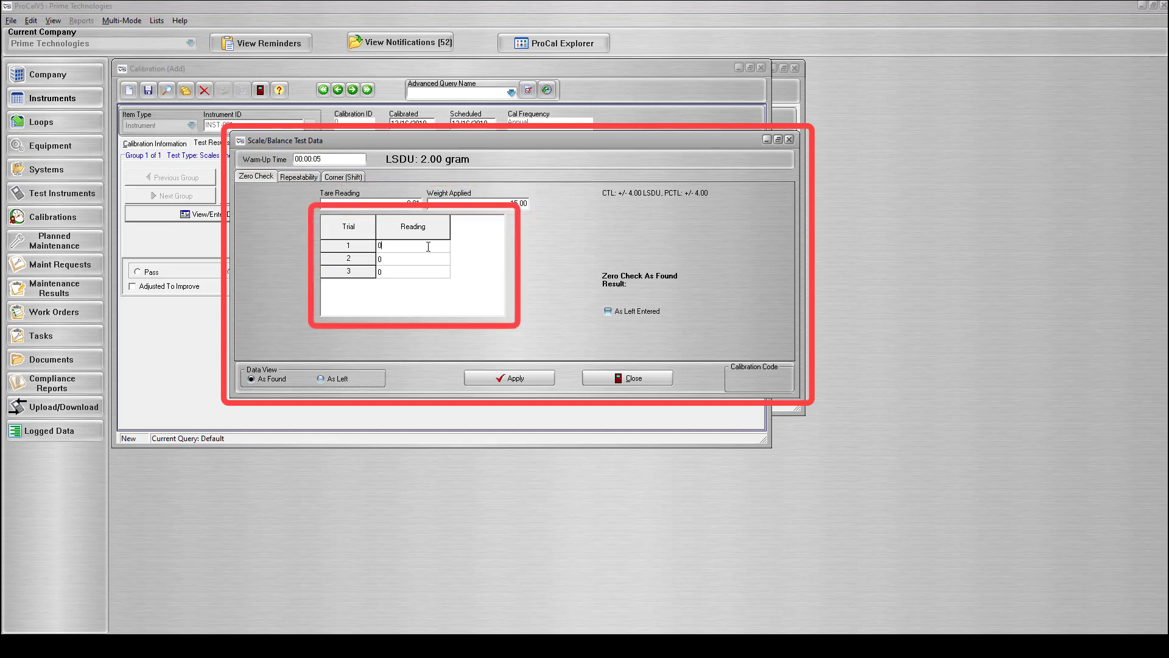
text(3)
key(Down)
text(3.4)
key(Down)
text(3.6)
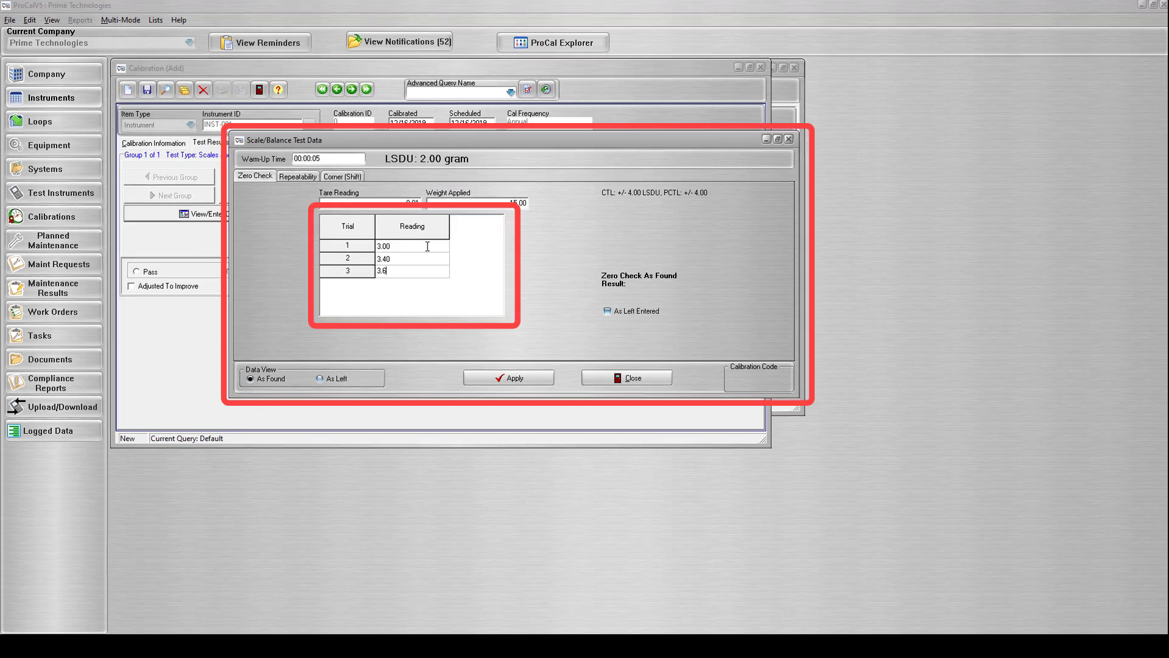
click(436, 298)
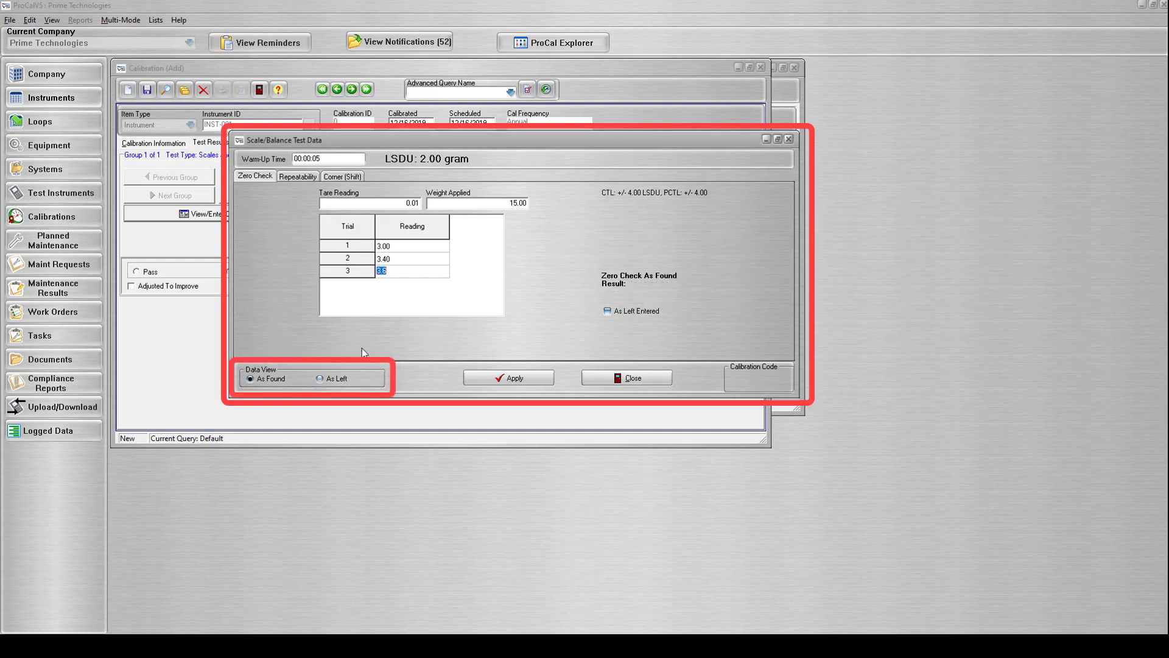
click(509, 376)
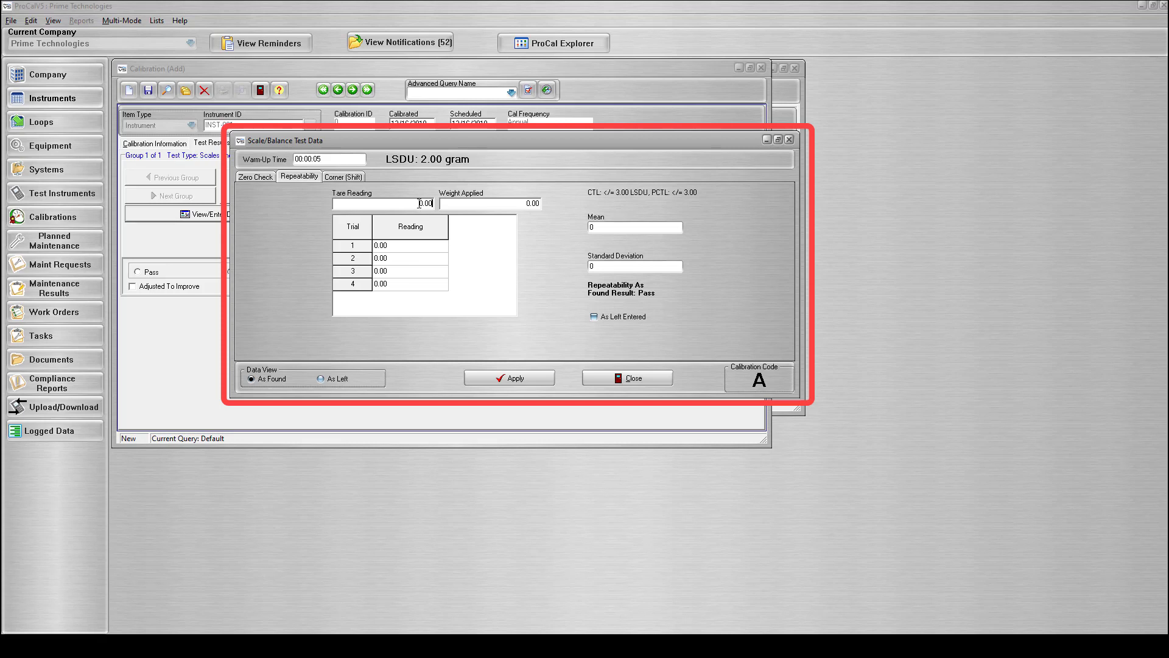
Step: Set the repeatability test's tare reading to 0.07 and its applied weight to 12.4
double_click(419, 203)
text(0)
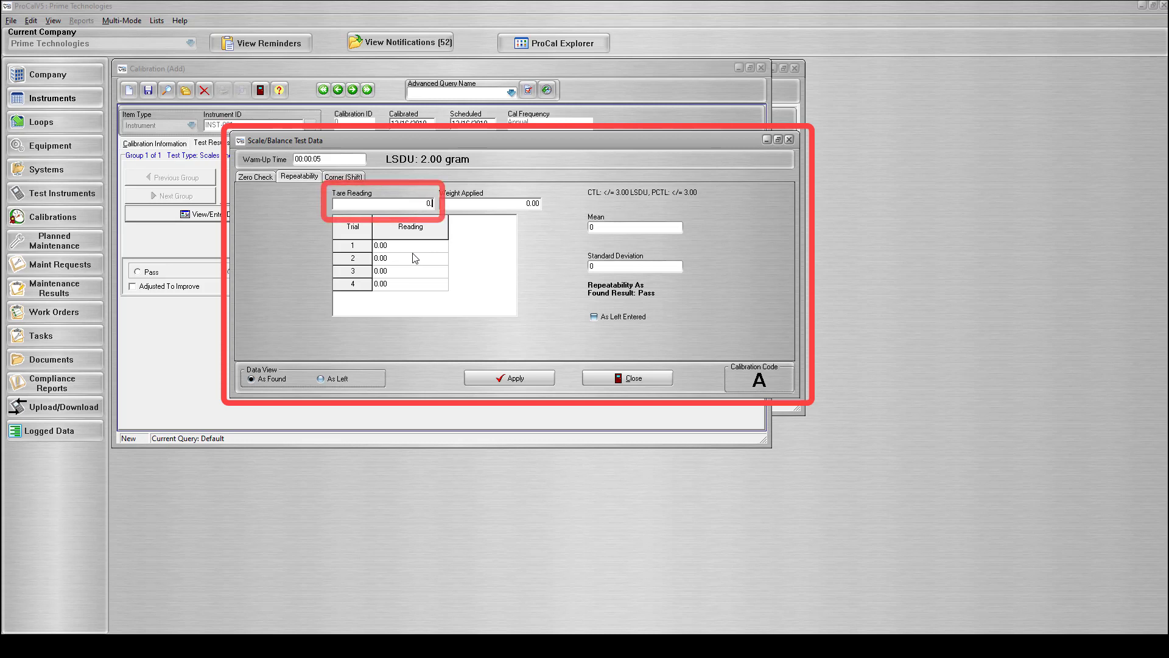
key(Tab)
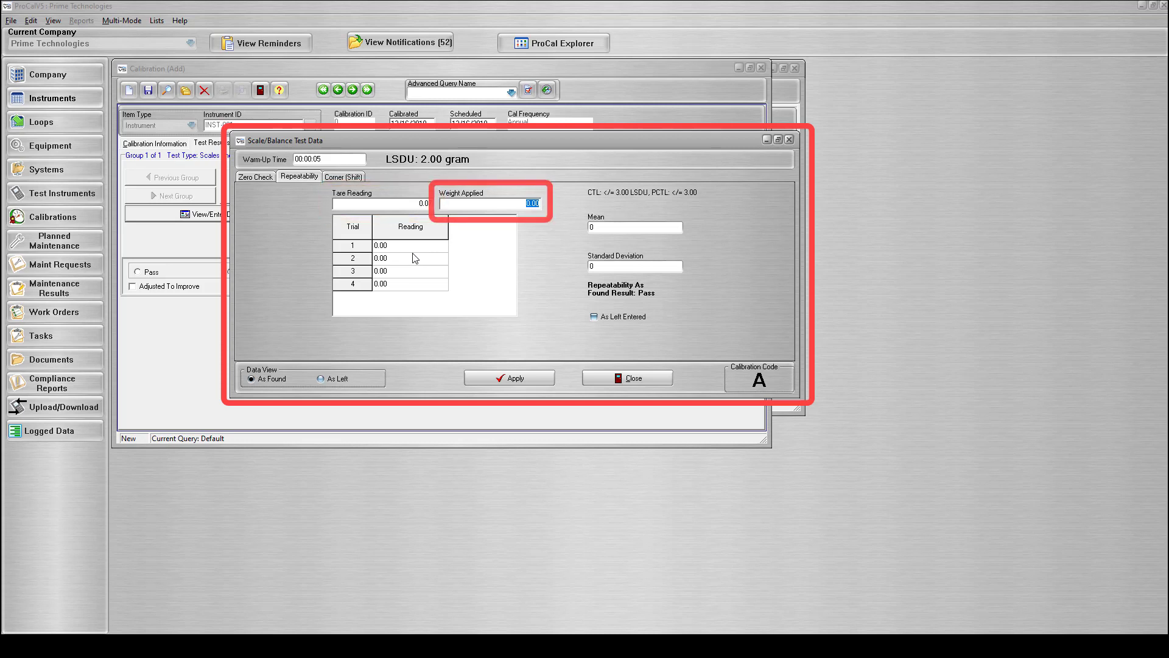
text(12.4)
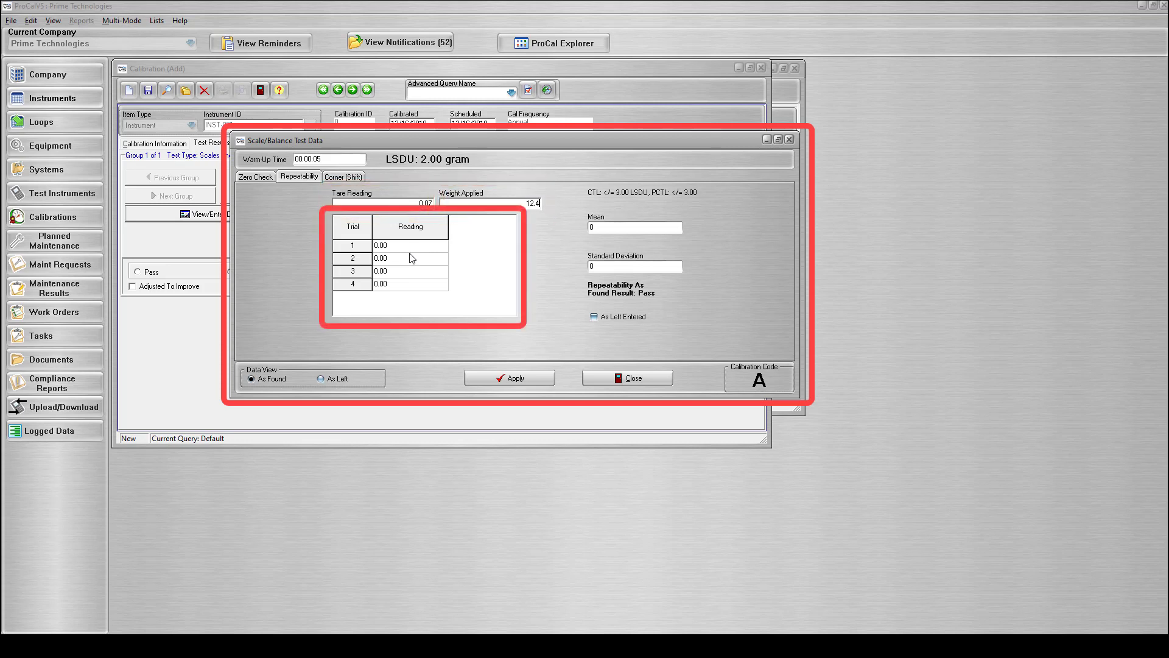
Step: Enter the as-found repeatability readings 3.6, 3.9, 4.5 and 4.8 for trials 1 to 4 and apply them
click(410, 248)
text(3.6)
key(Down)
text(3.9)
key(Down)
text(4.5)
key(Down)
text(4.8)
click(512, 385)
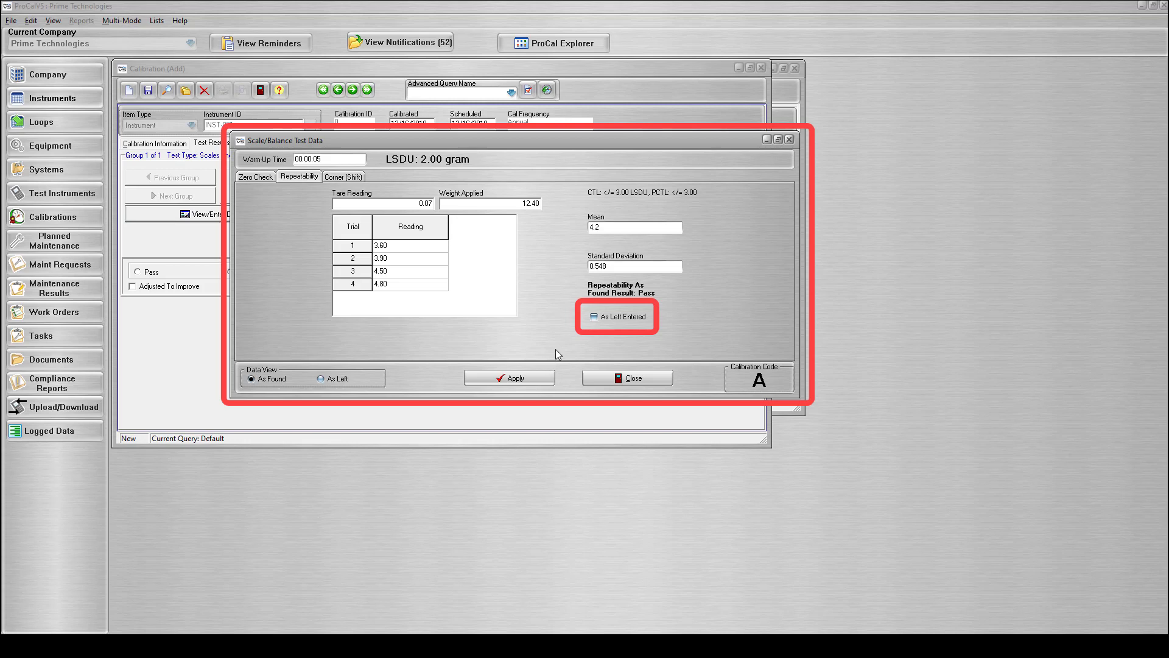
Step: Compare the as-left and as-found repeatability views, mark as-left data as entered, and apply as-left readings 4, 4.5, 6.7 and 5.9
click(320, 378)
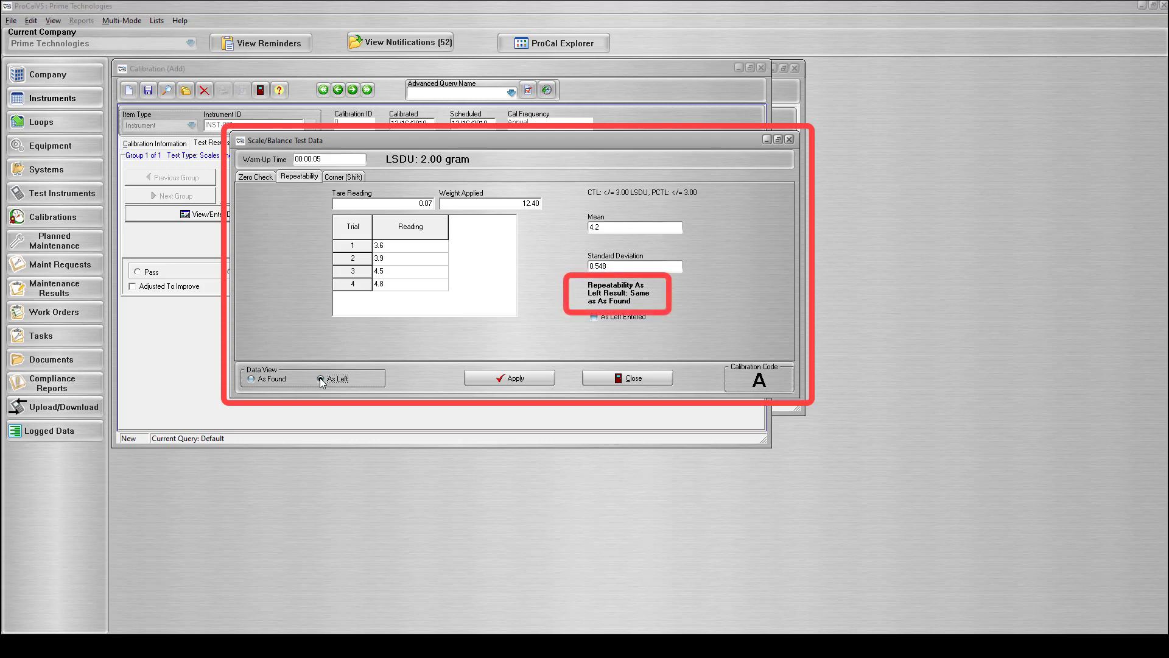
click(252, 379)
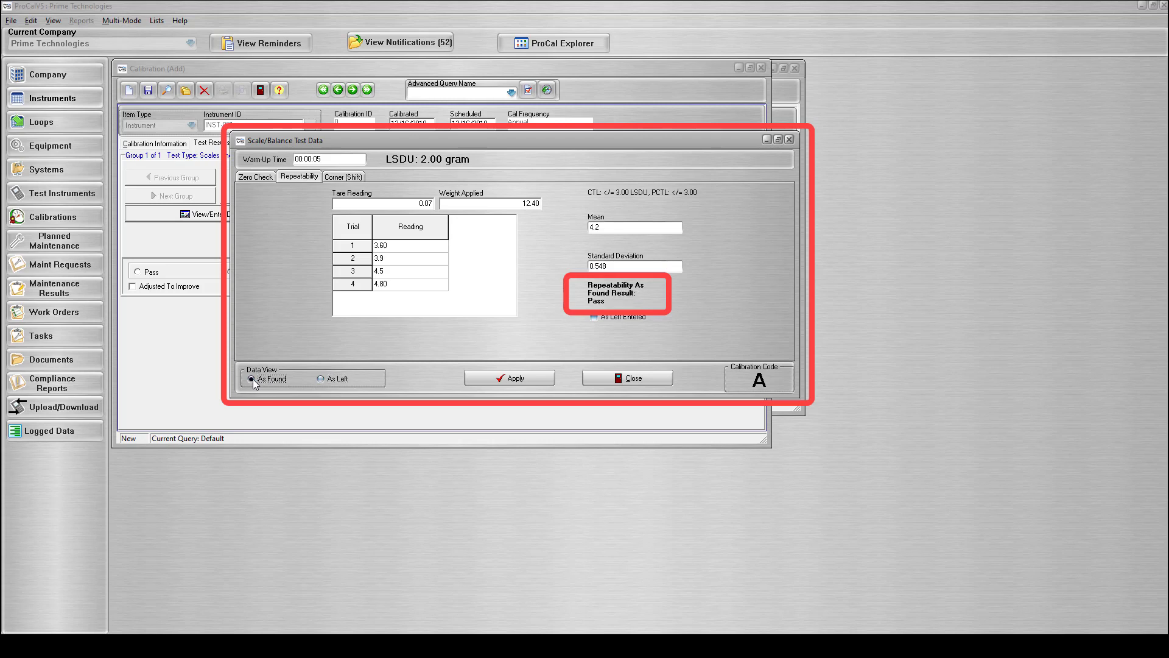
click(594, 317)
click(406, 245)
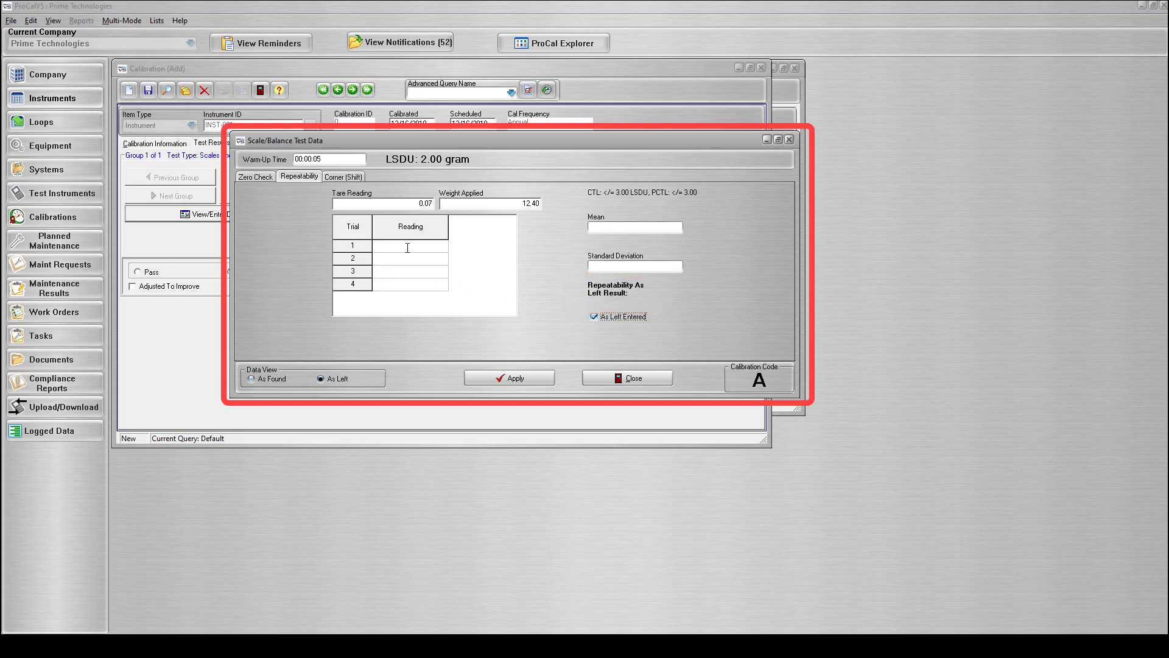
text(4)
key(Return)
text(4.5)
key(Return)
text(6.7)
key(Return)
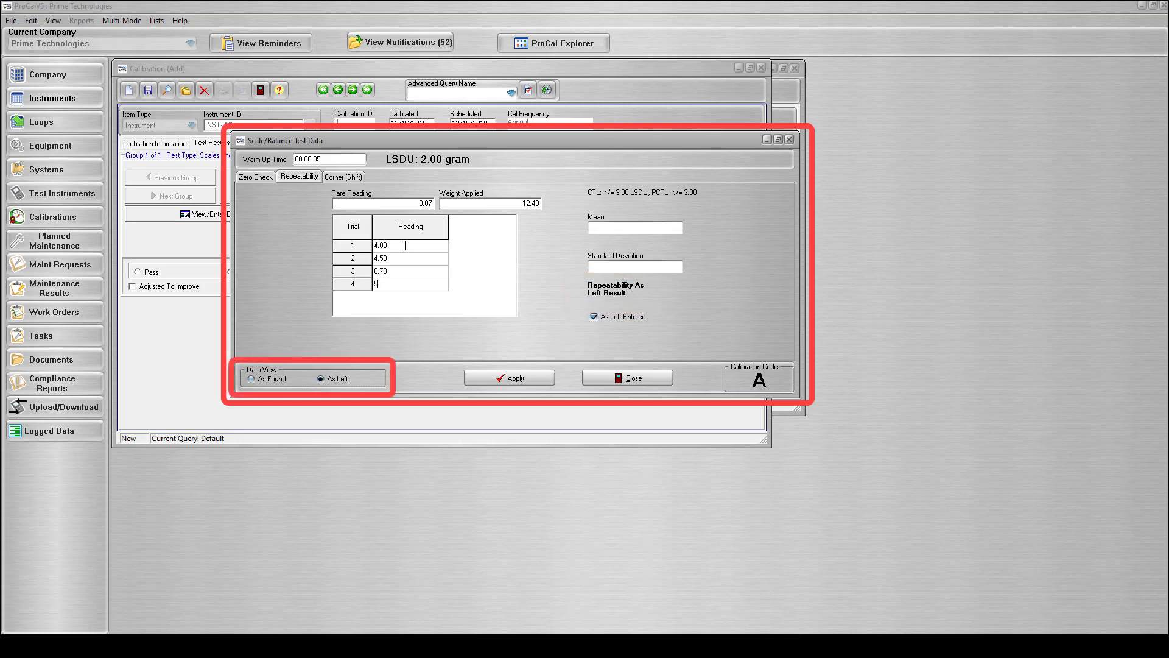
text(5.9)
click(488, 378)
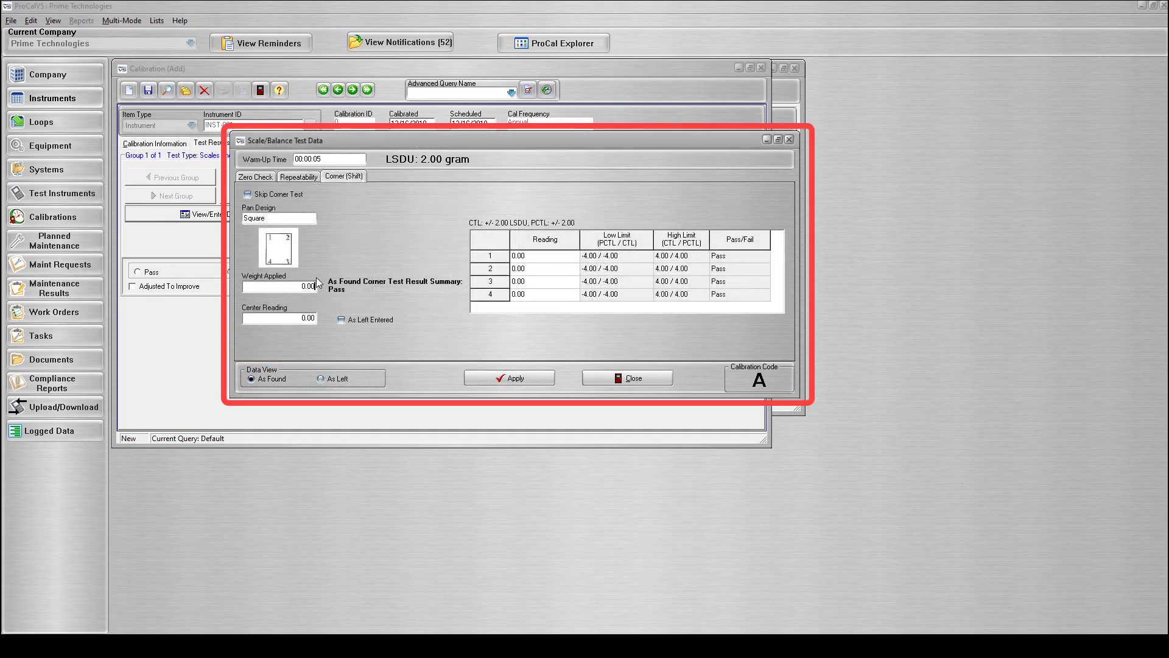
Step: For the corner test, set the applied weight to 20 and the center reading to 1.8
click(310, 284)
text(20)
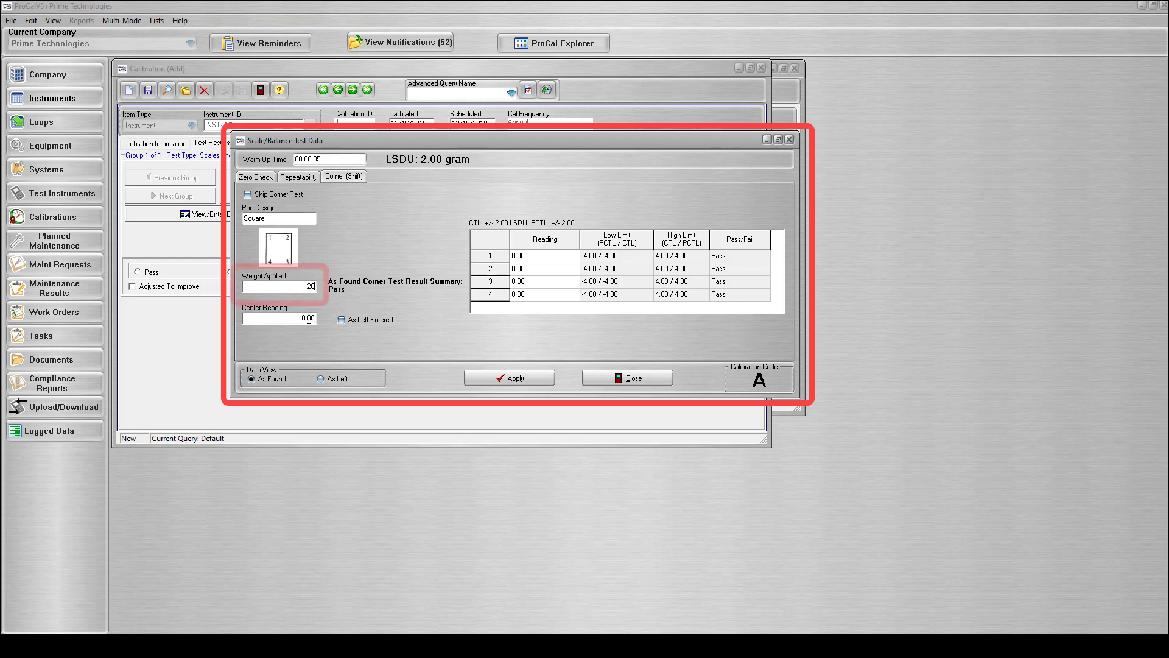
click(309, 318)
text(1.8)
Step: Enter the as-found corner readings 2.6, 2.9, 3.76 and 3.5 for corners 1 to 4
click(539, 256)
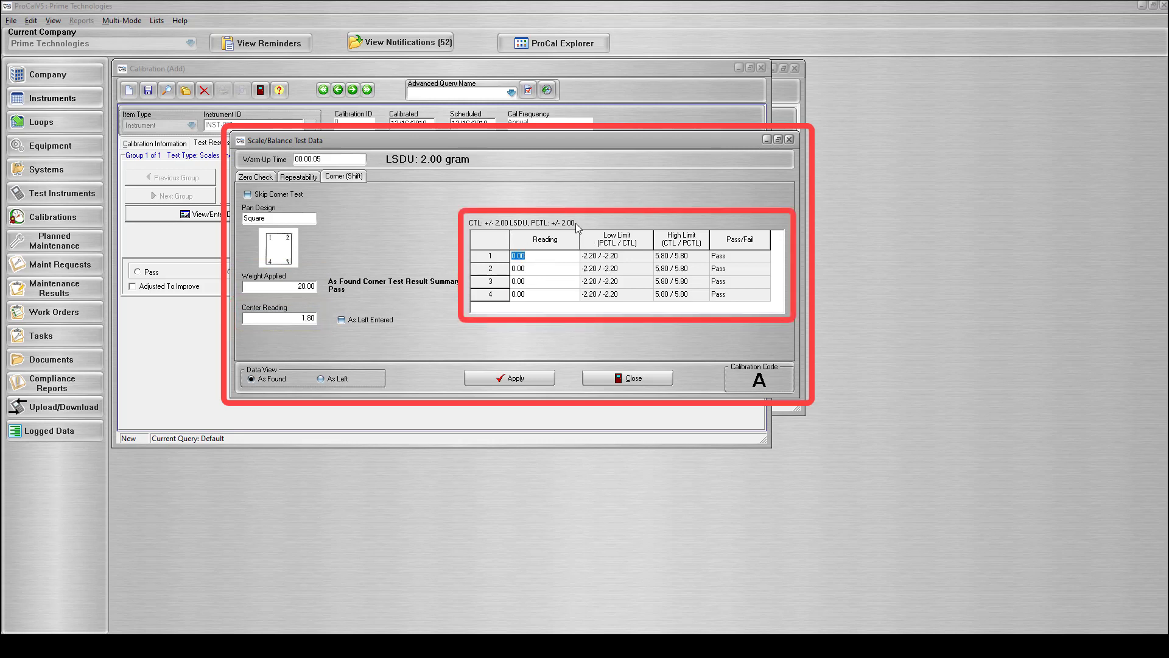
text(2.6)
key(Return)
text(0)
key(Return)
text(3.76)
key(Return)
text(3)
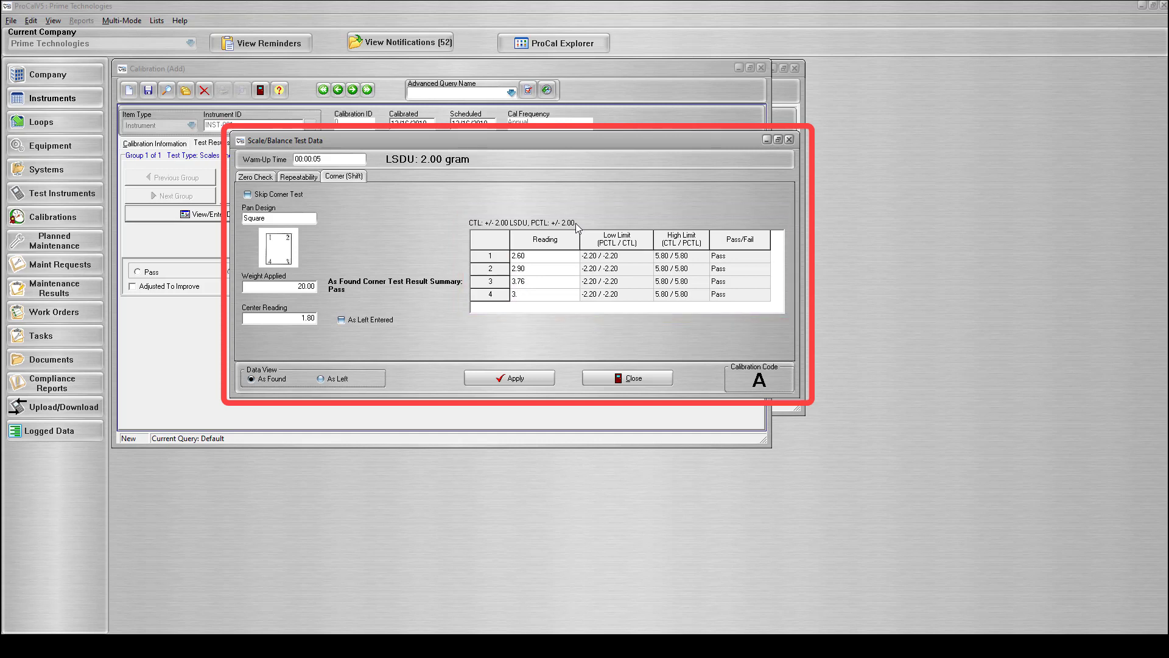
text(.5)
Step: View the corner test's as-left data and adjust the width of the High Limit column
drag(710, 237, 687, 241)
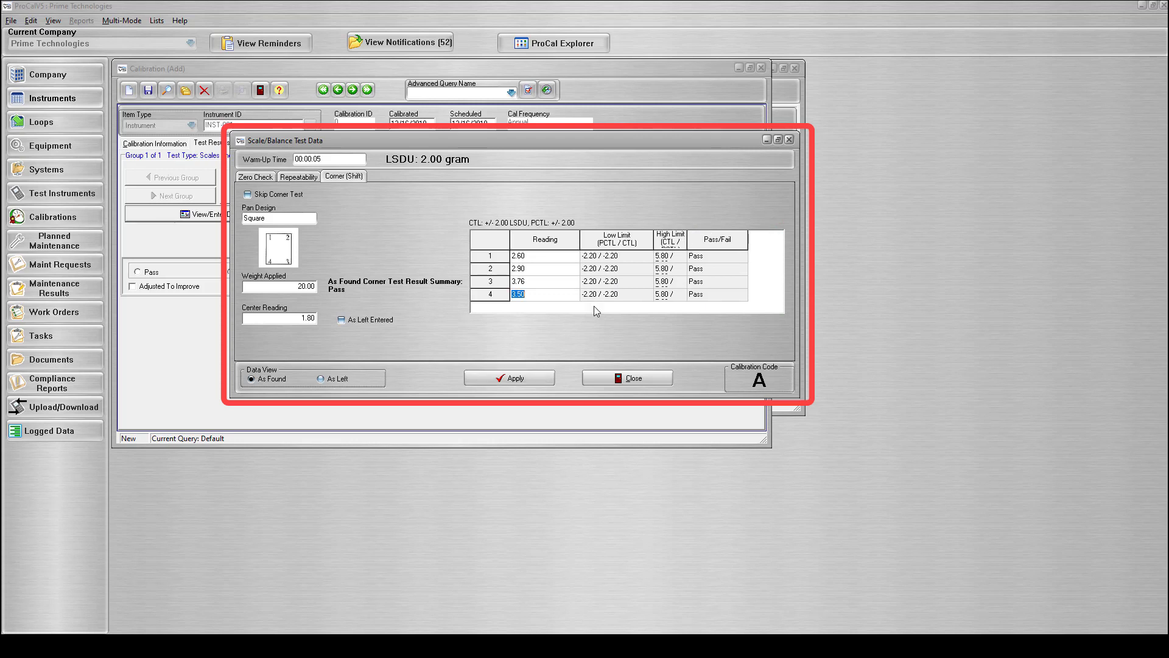
click(321, 379)
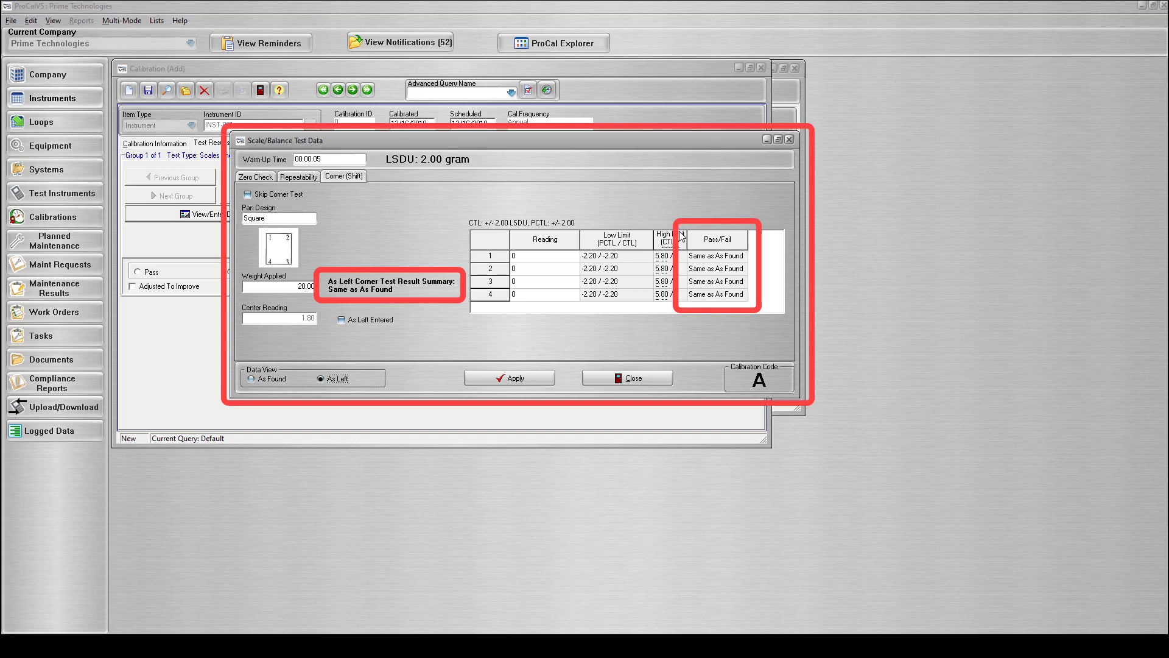
drag(687, 235, 699, 235)
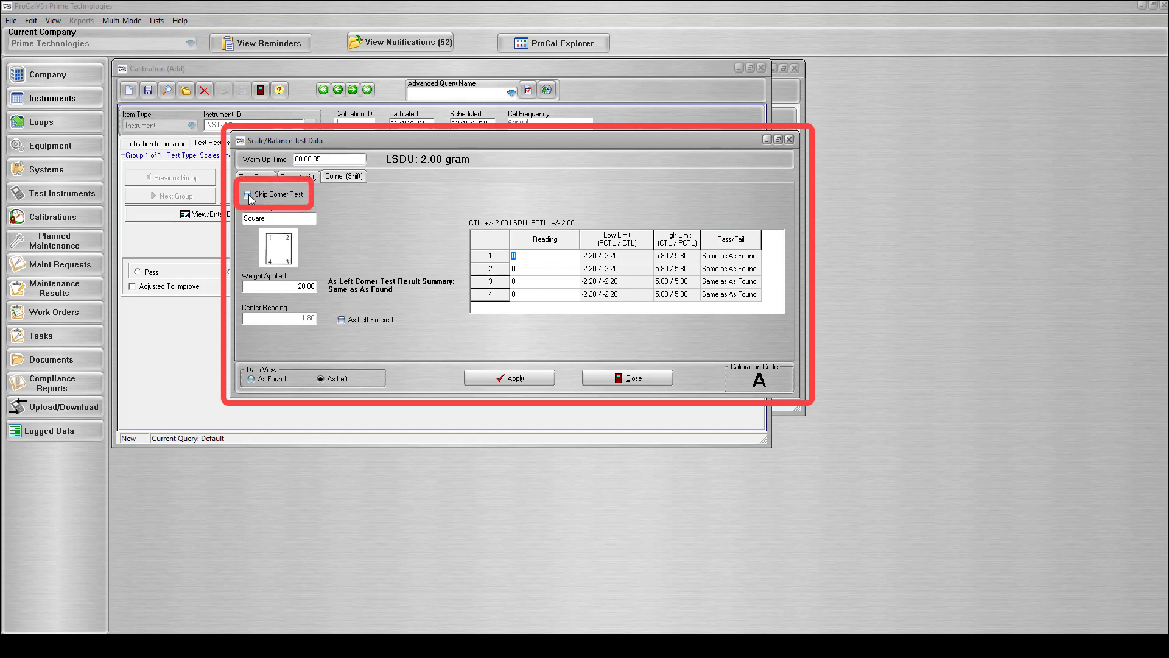
Step: Skip the corner test, agree to remove its existing data, and apply the comment "Test was not needed"
click(248, 195)
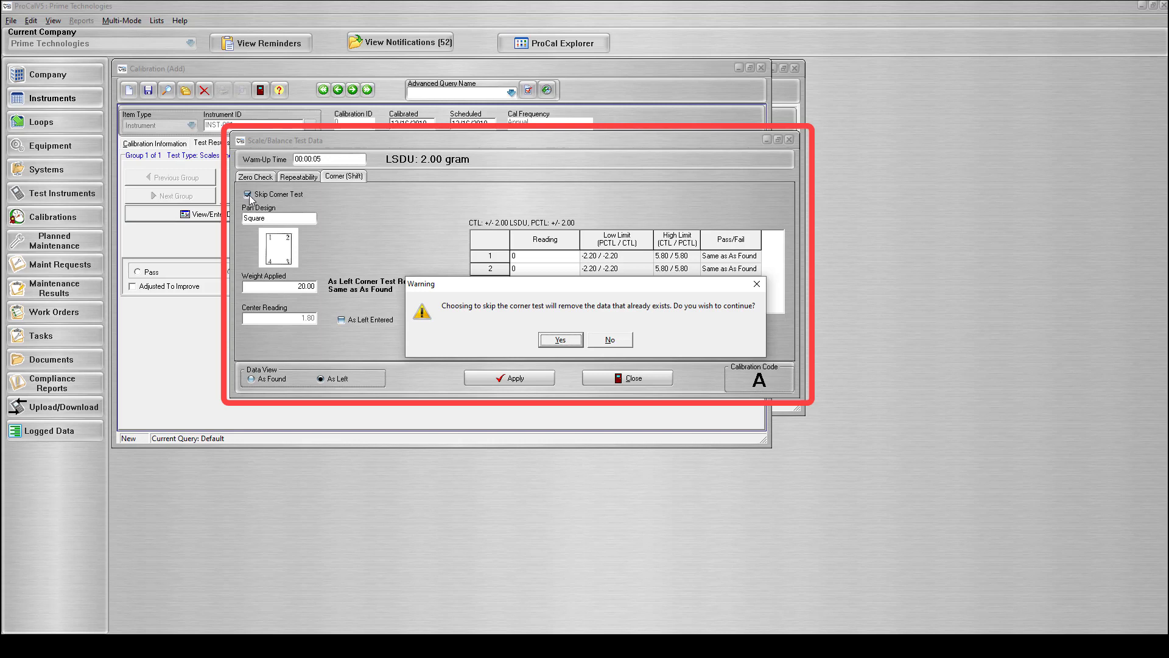
click(552, 339)
text(Test was not needed)
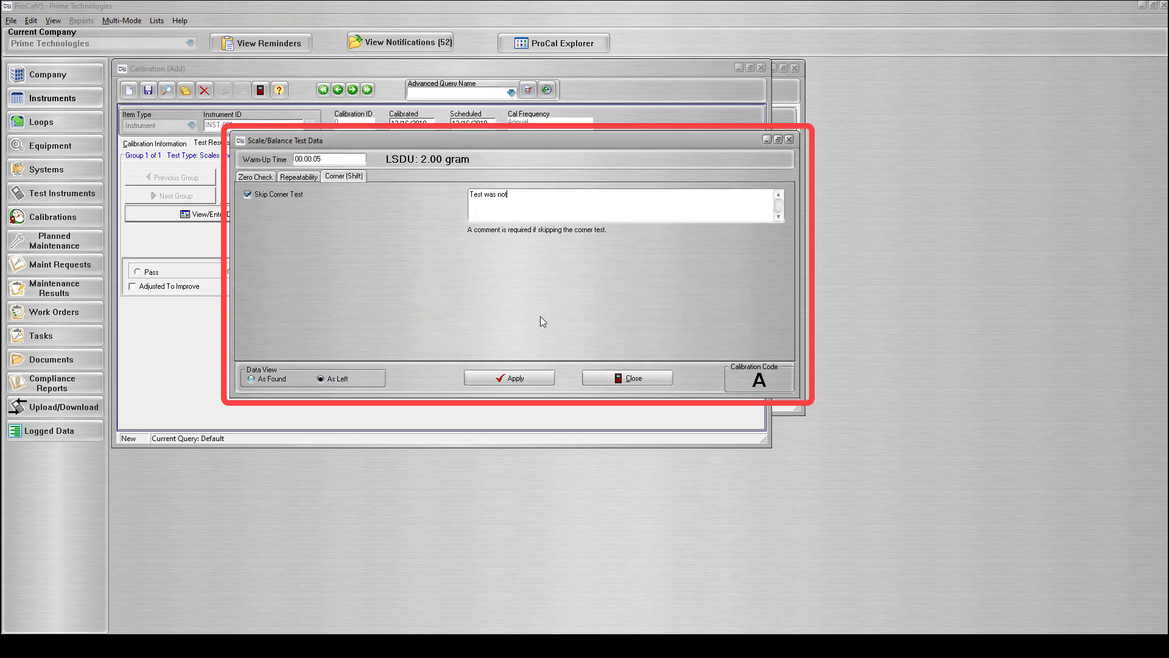
click(516, 382)
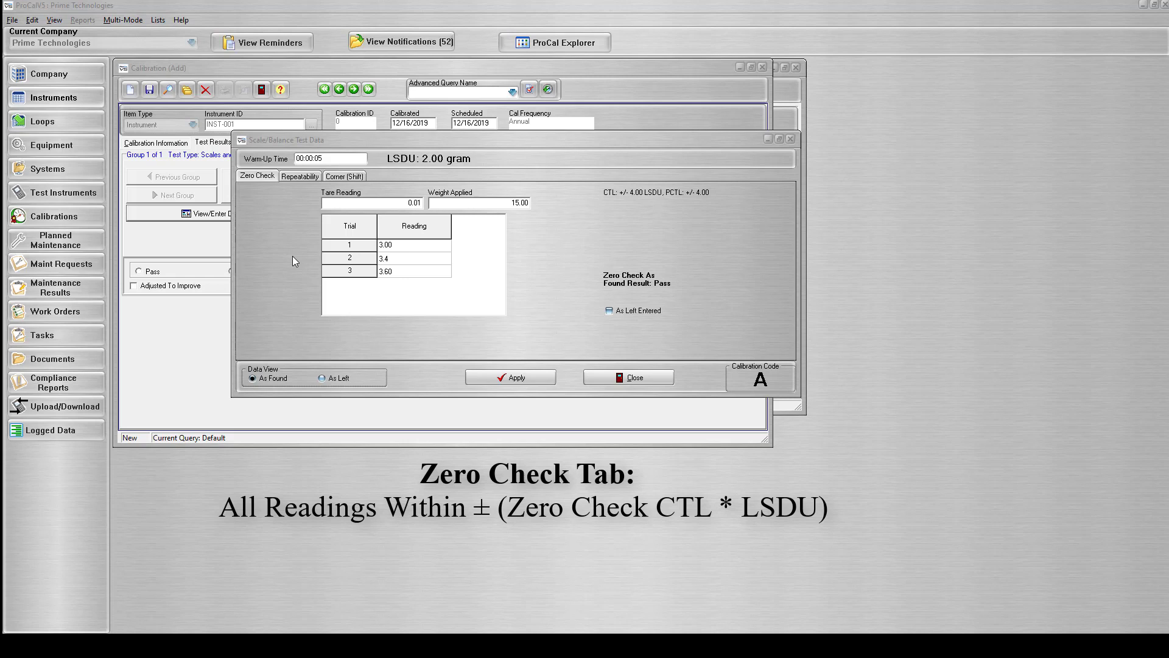
Step: Review the as-found repeatability data and the corner test data against their control limits
click(305, 176)
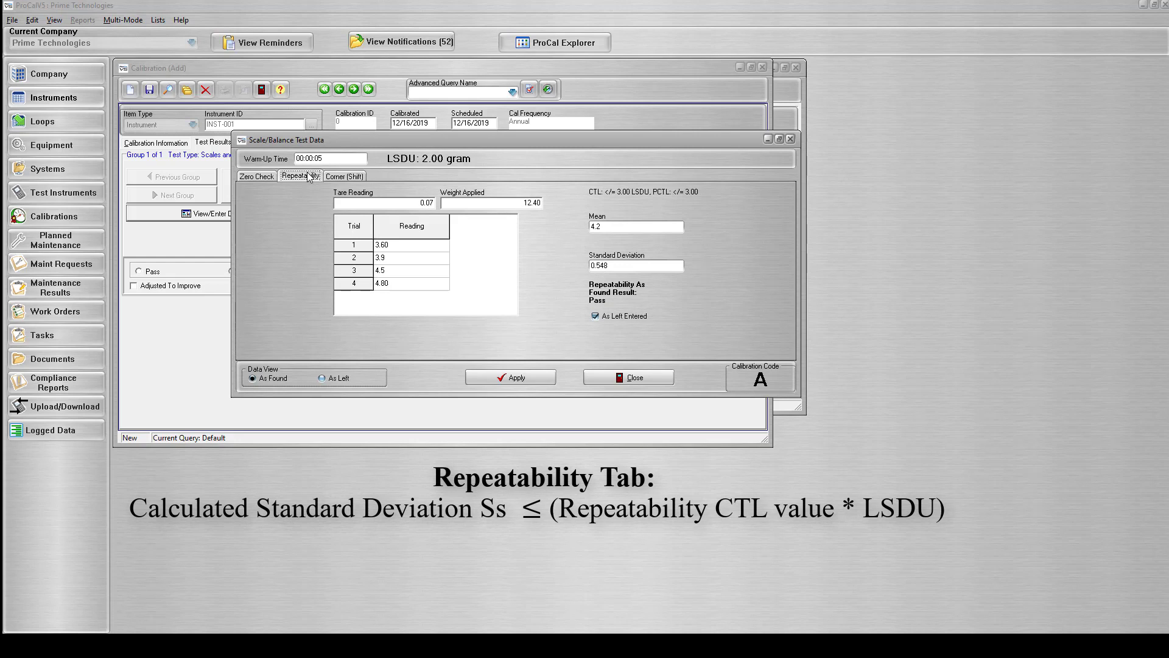
click(349, 177)
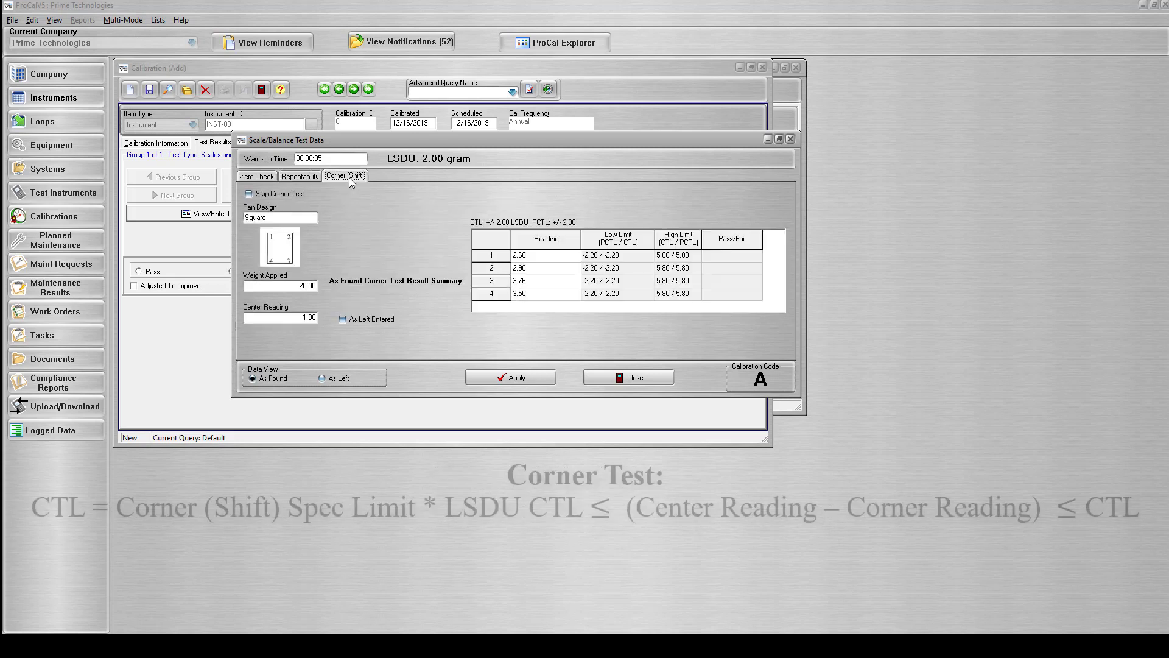